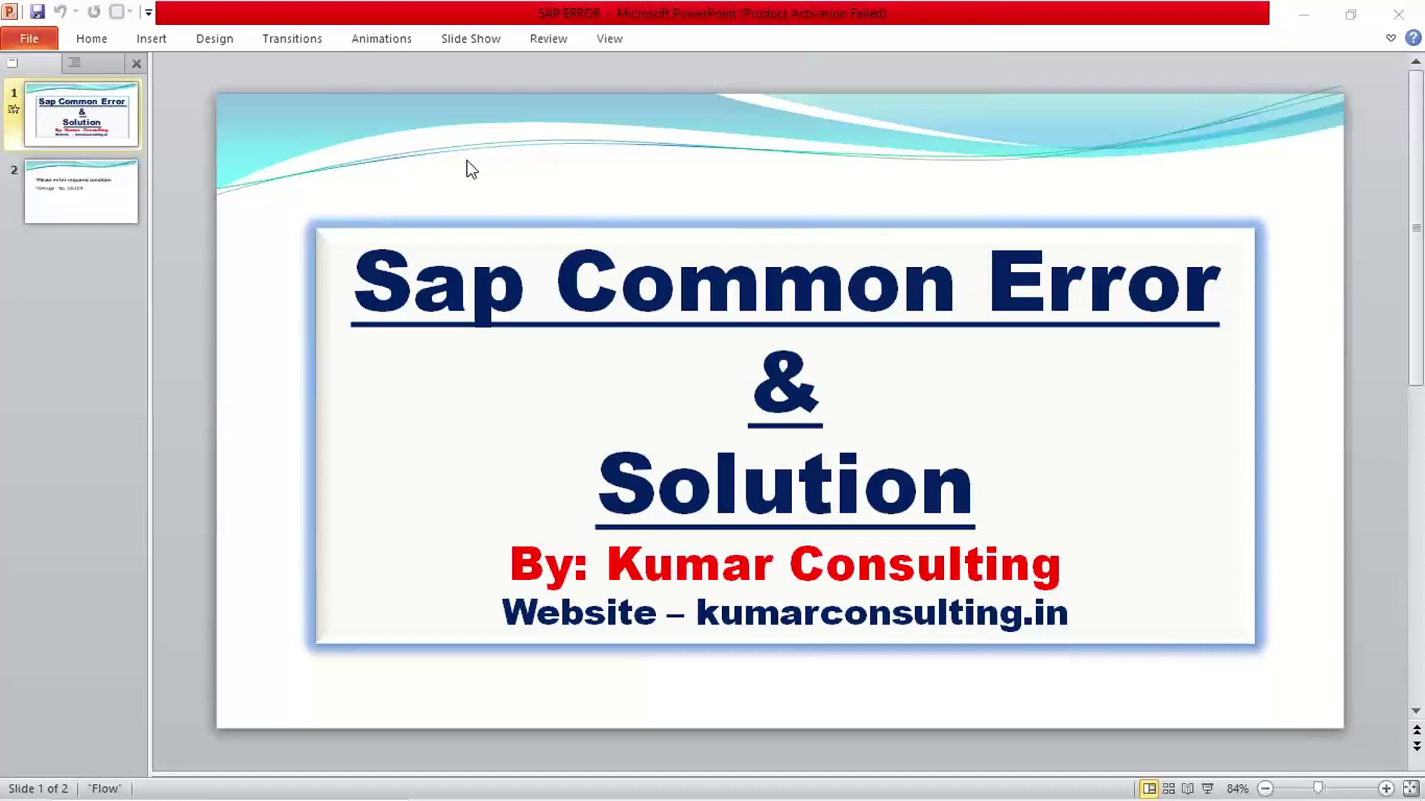
Step: Show the slide about the 'Please enter required condition' error, Message No. 06209
left_click(51, 182)
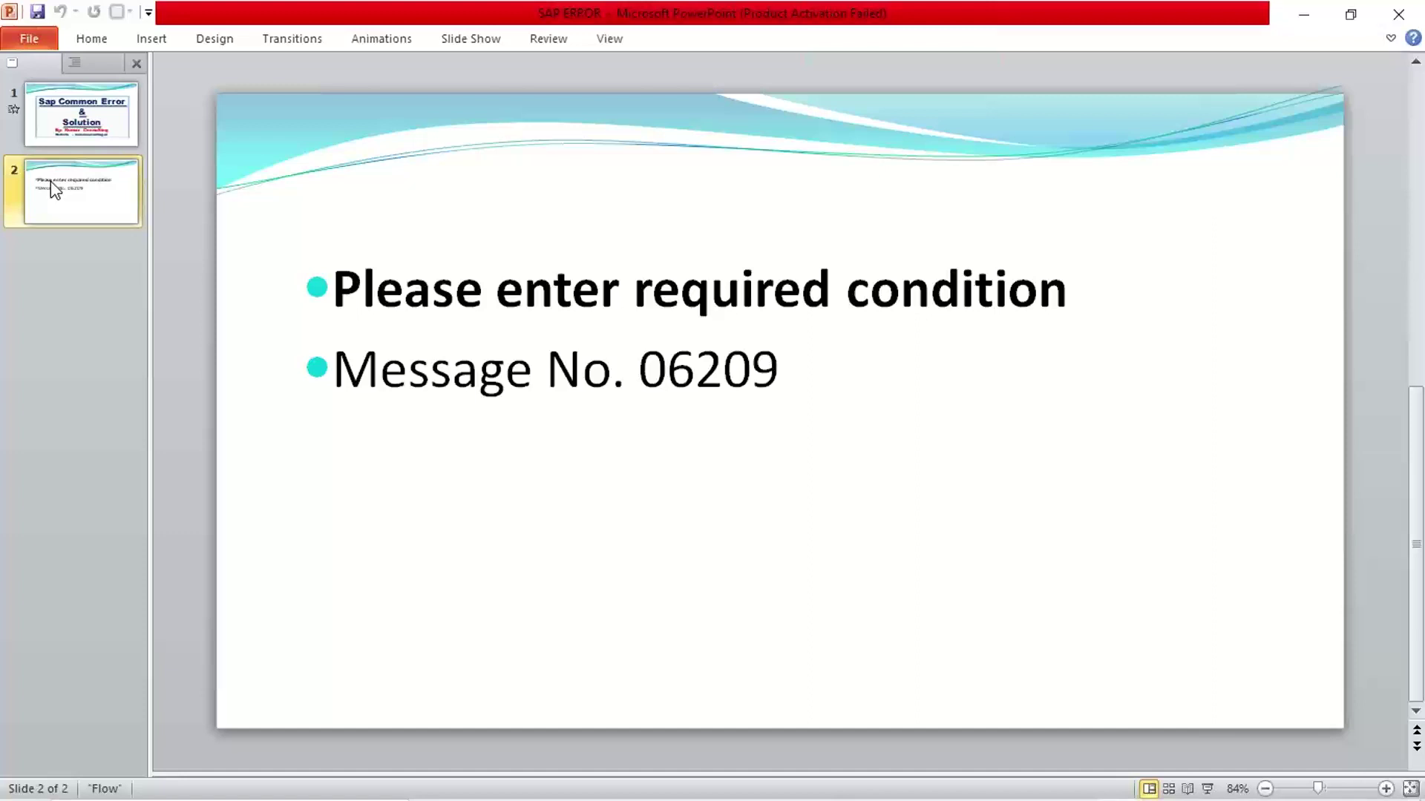
Step: Bring SAP Easy Access forward and start a new purchase order with ME21N, hiding the document overview
mouse_move(789, 800)
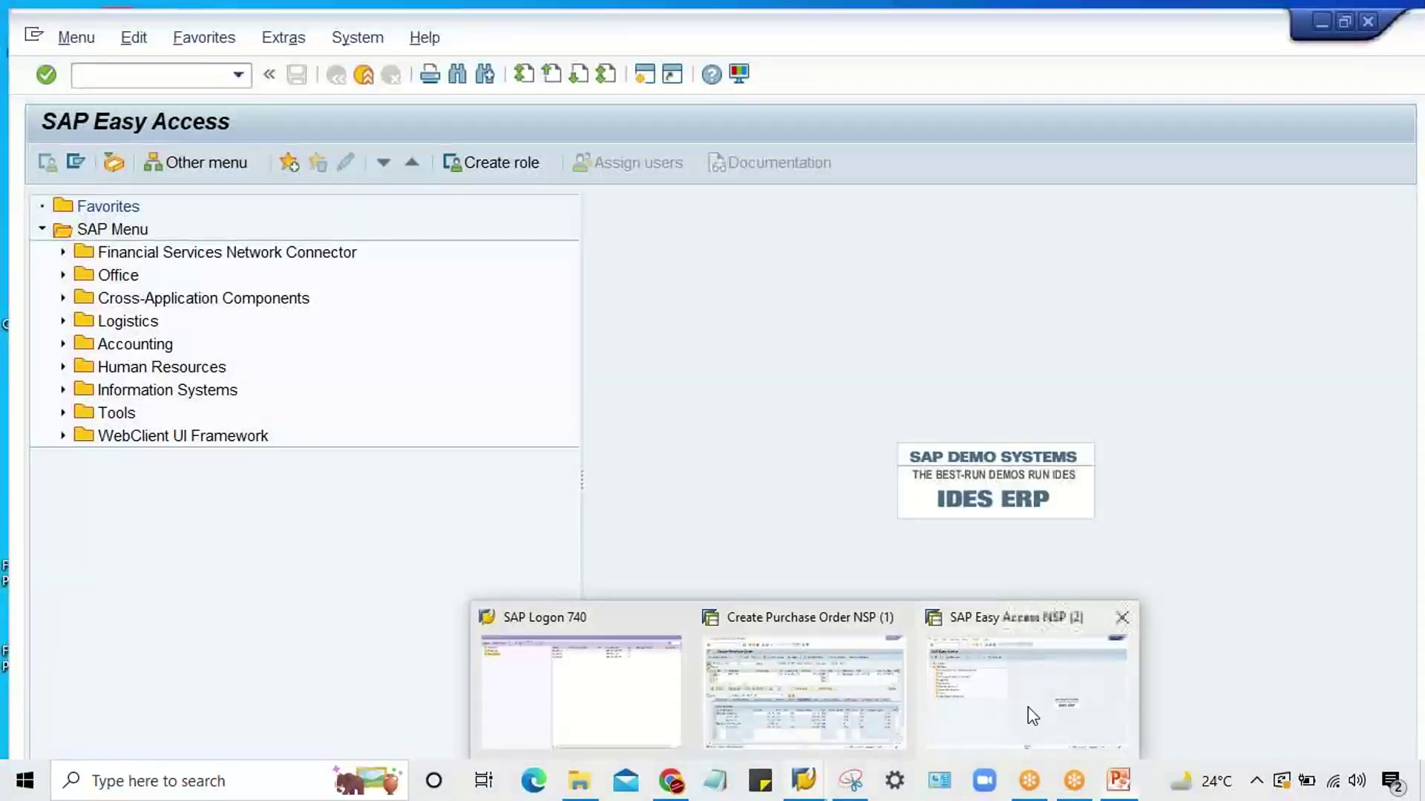
left_click(1027, 716)
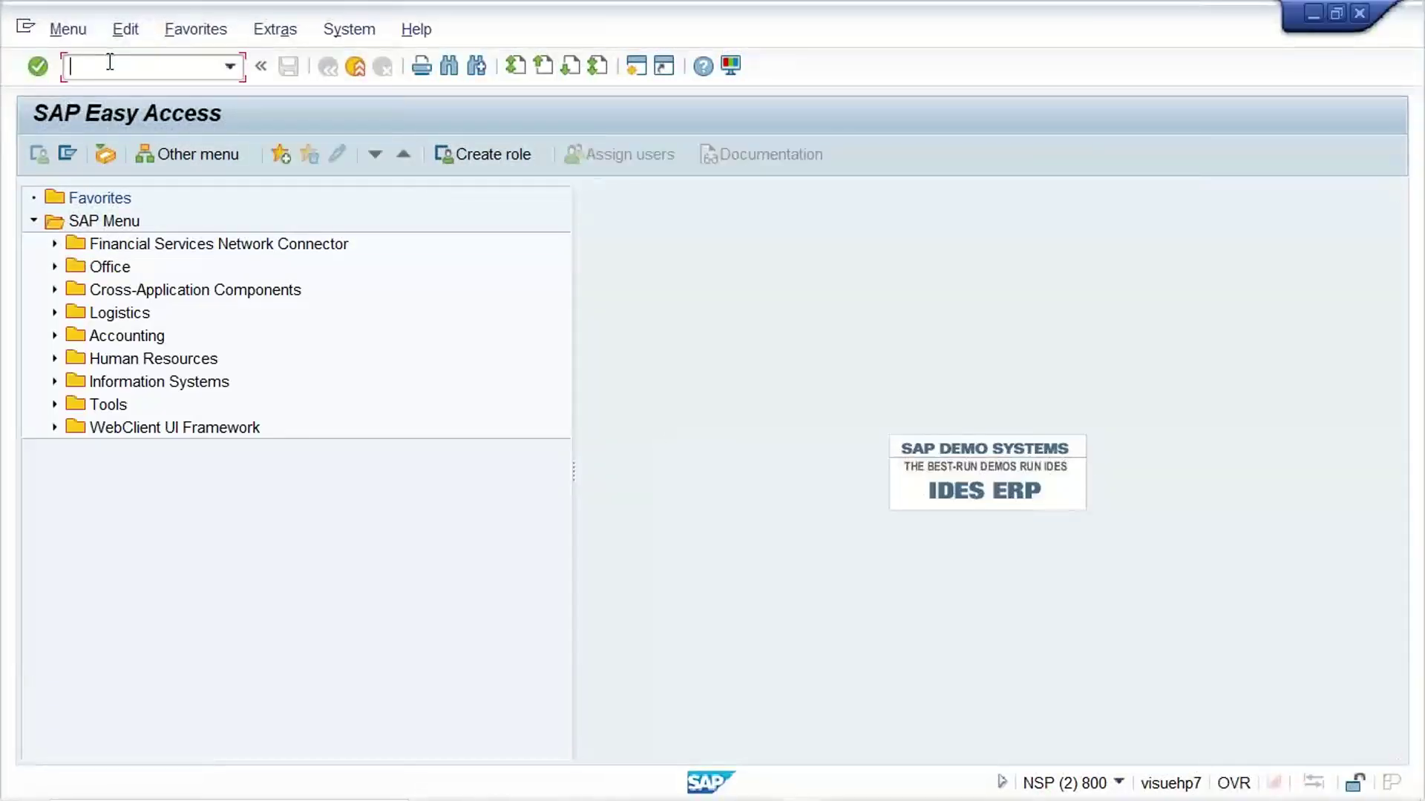
type("ME21N")
key("Return")
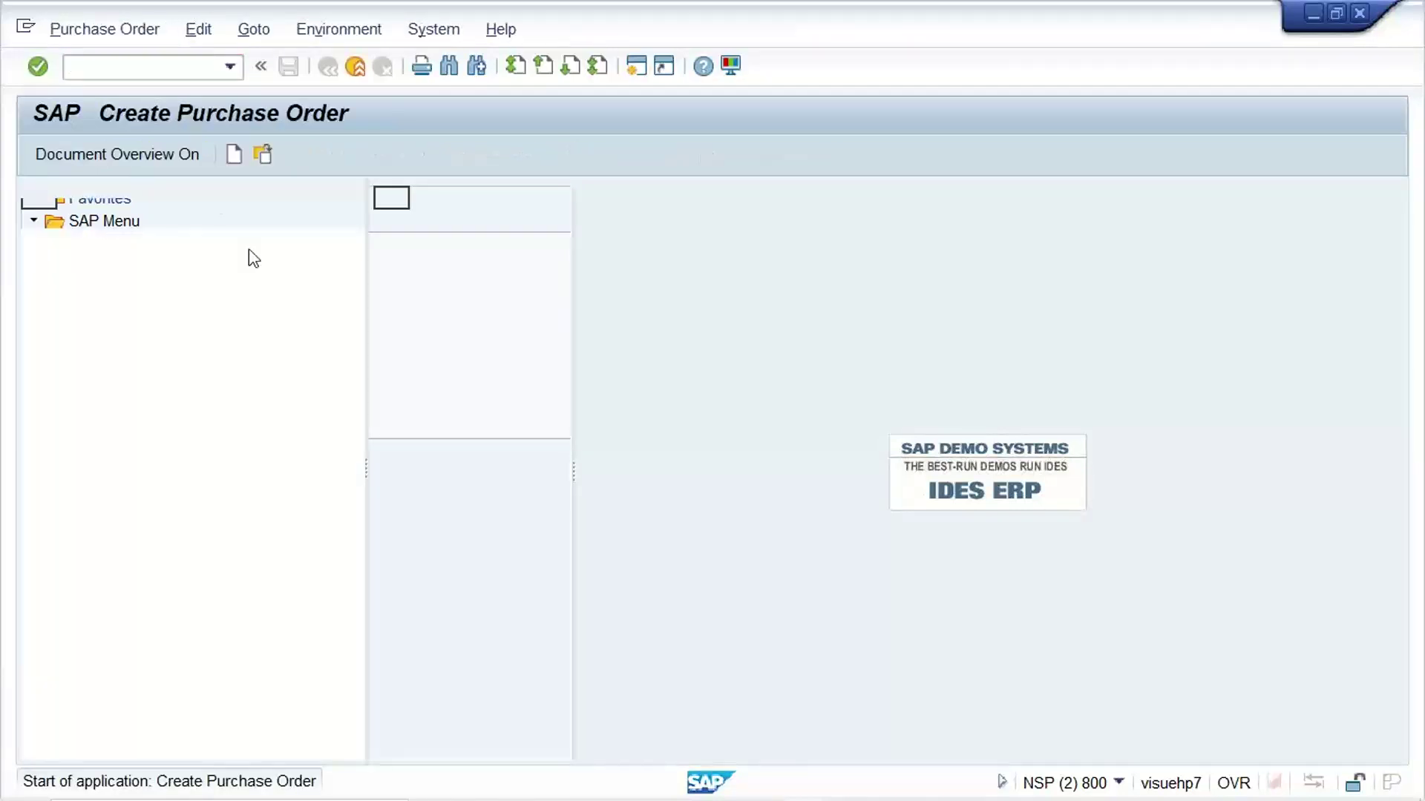
left_click(246, 196)
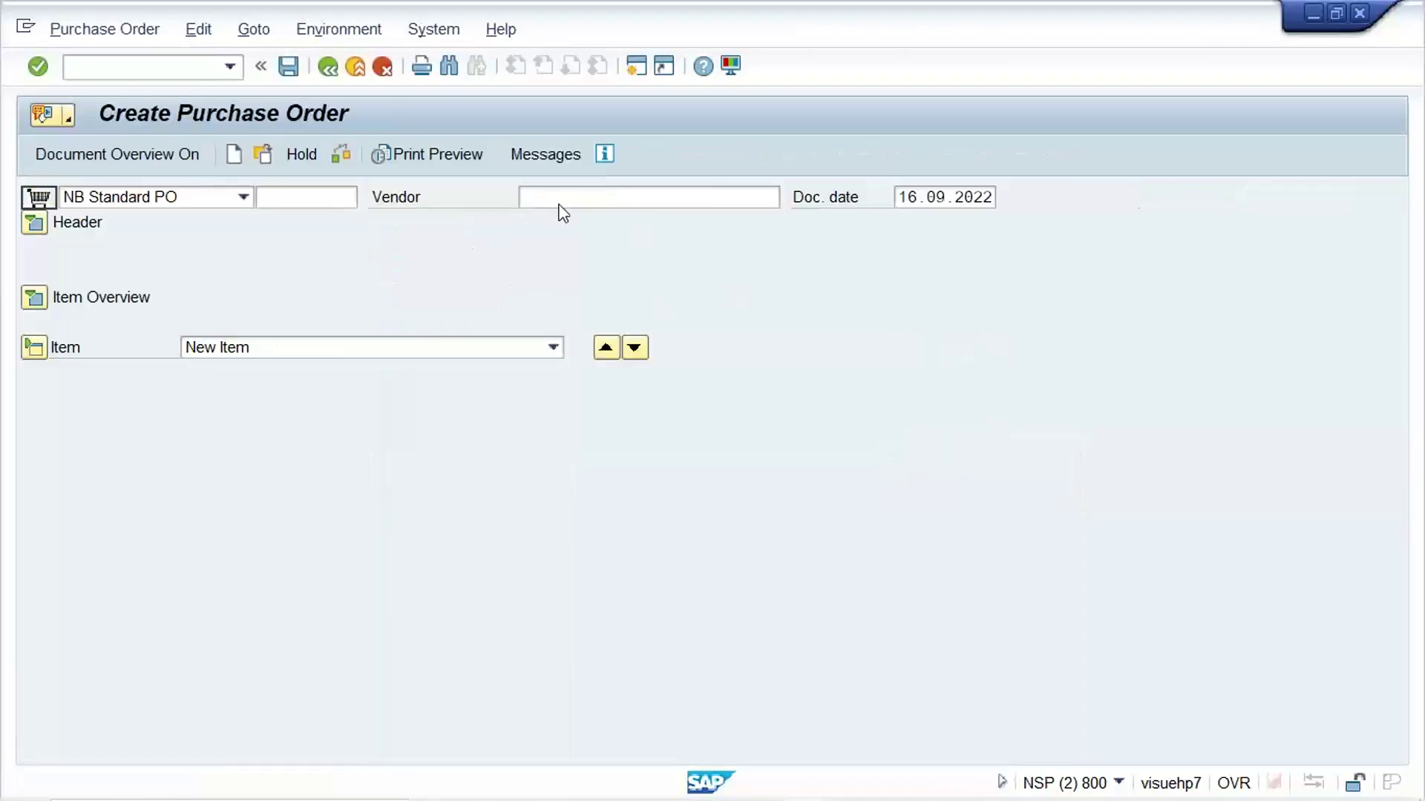
Step: Fill in the vendor from the Vendor field's previously used entries
left_click(589, 201)
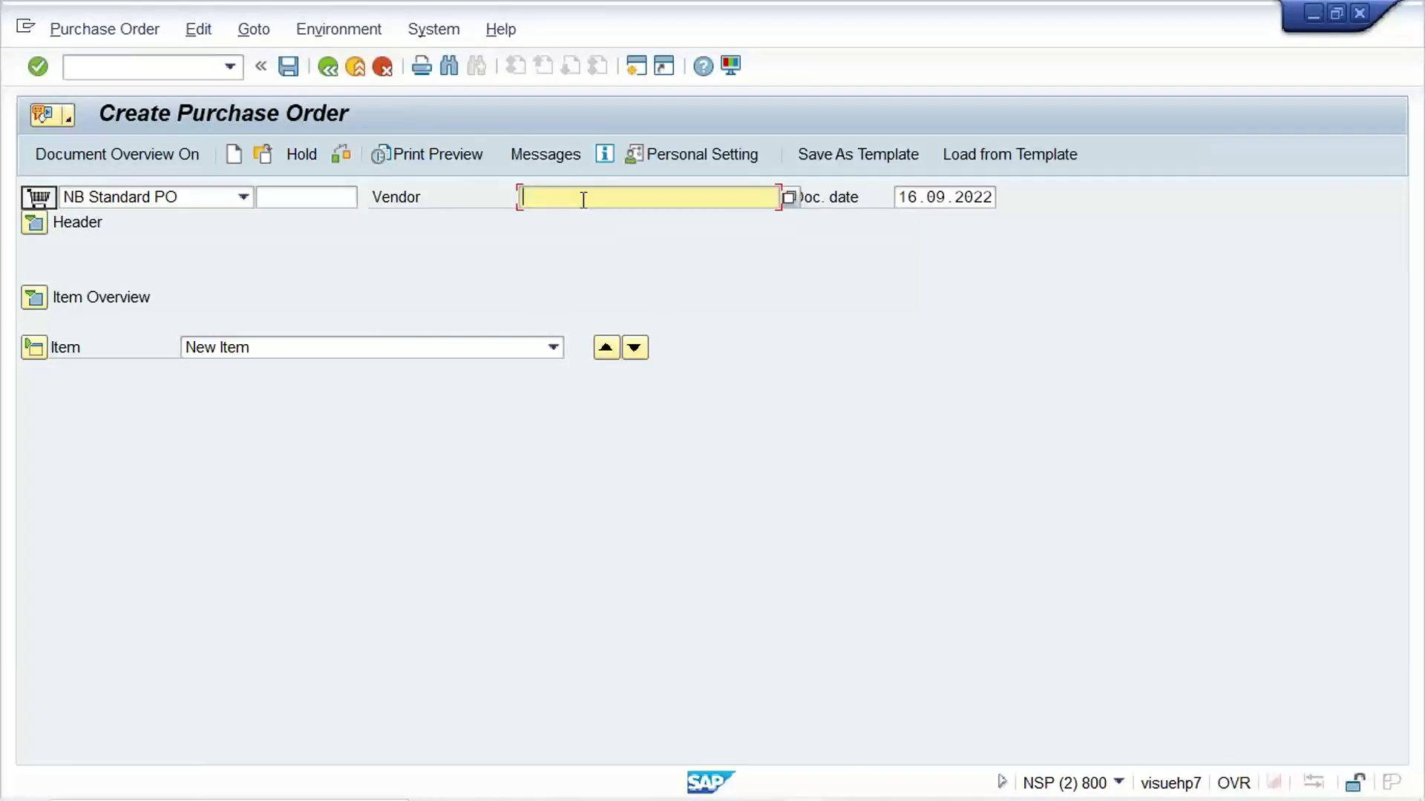
left_click(602, 217)
left_click(34, 223)
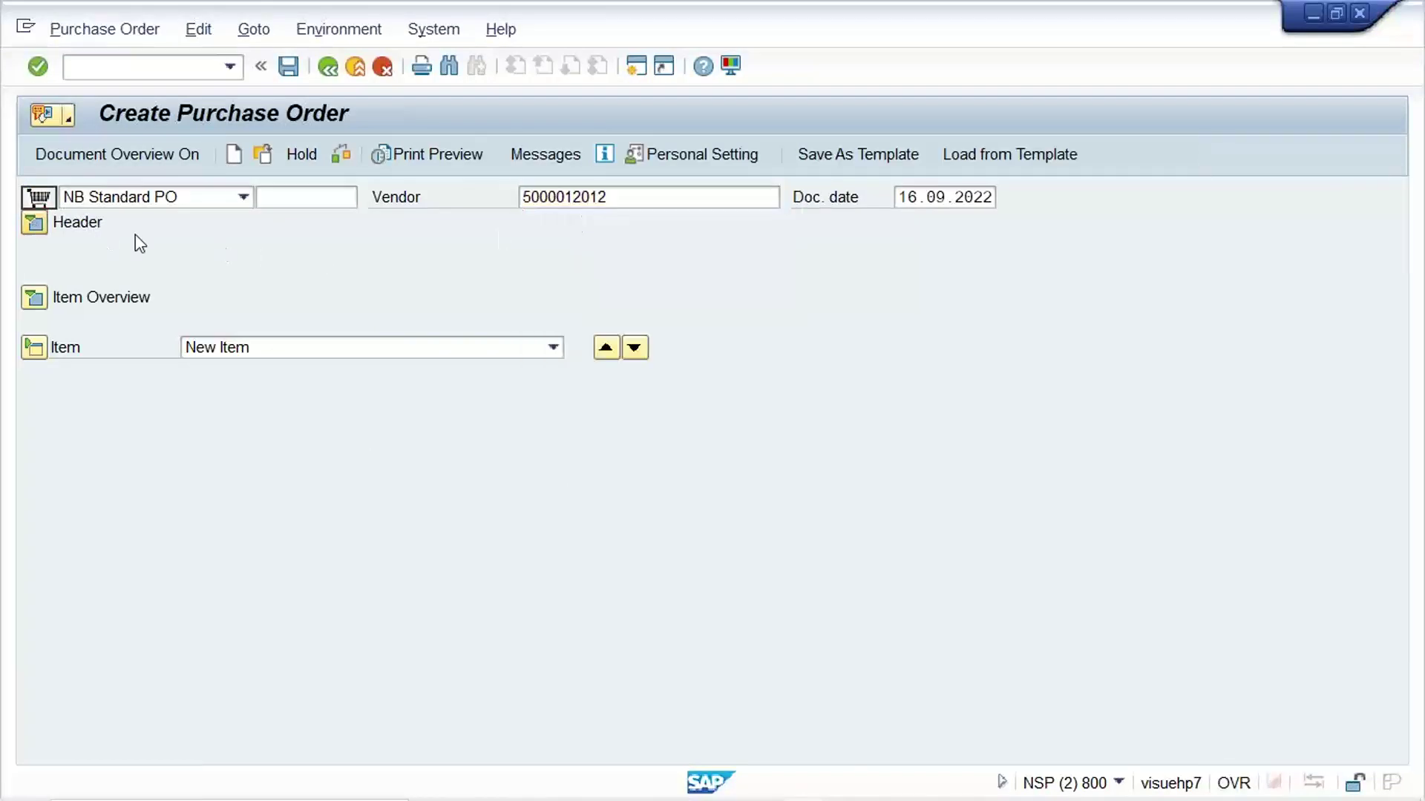
Step: Set purchasing organisation BM17, purchasing group 003 and company code BM17
left_click(221, 265)
left_click(234, 286)
left_click(234, 298)
left_click(236, 318)
left_click(229, 322)
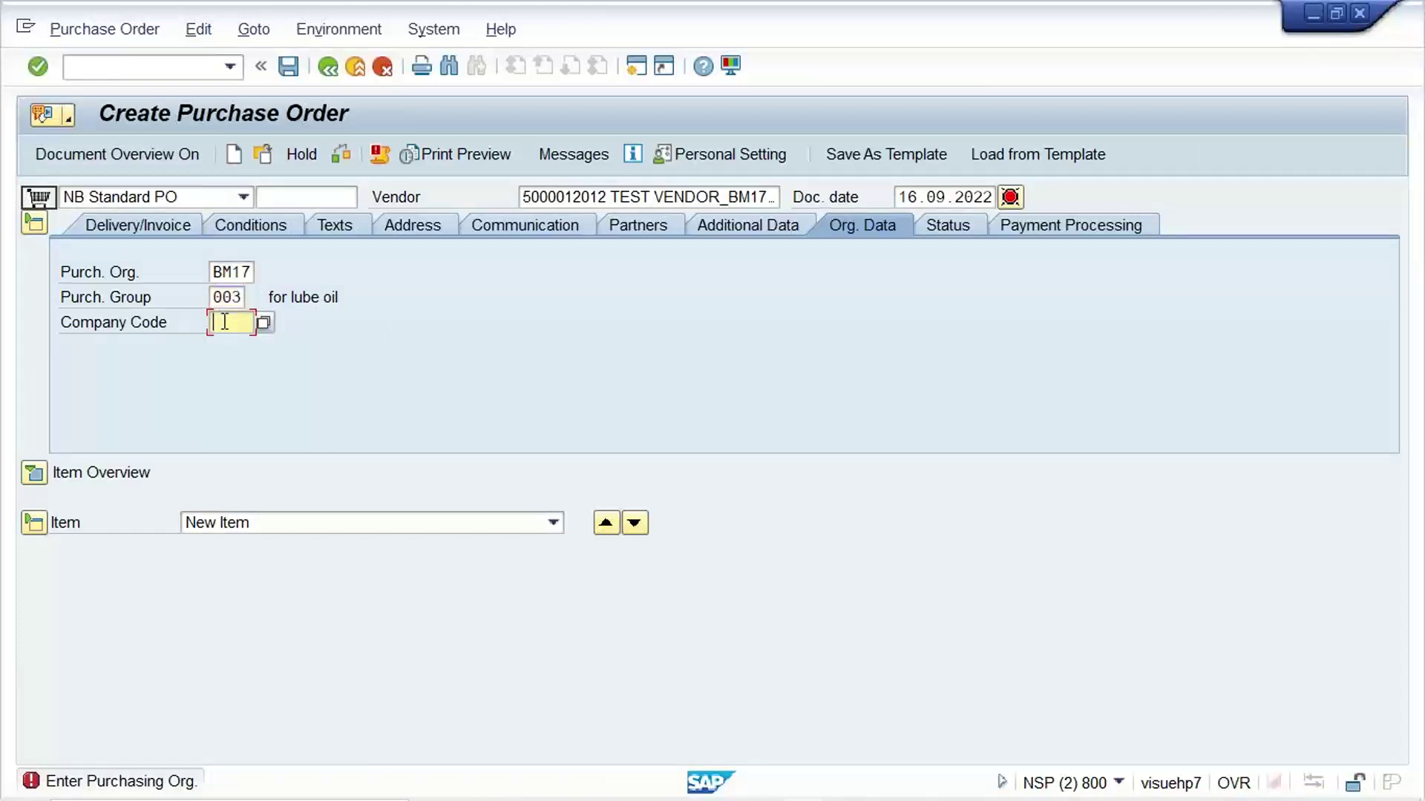
left_click(222, 340)
key("Return")
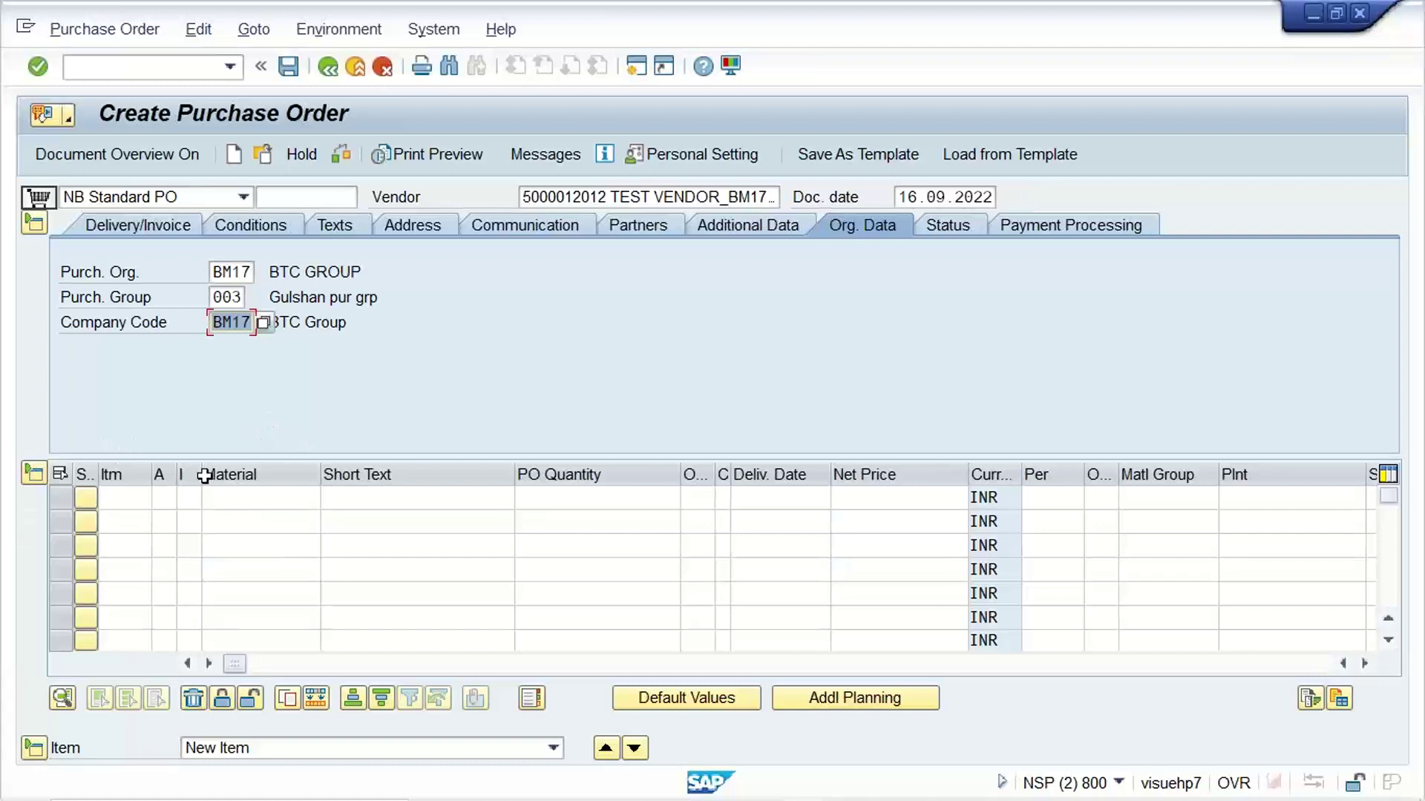
Step: Enter item material BM17_RM, quantity 1, delivery date 16.09.2022 and net price 100
left_click(288, 499)
left_click(276, 521)
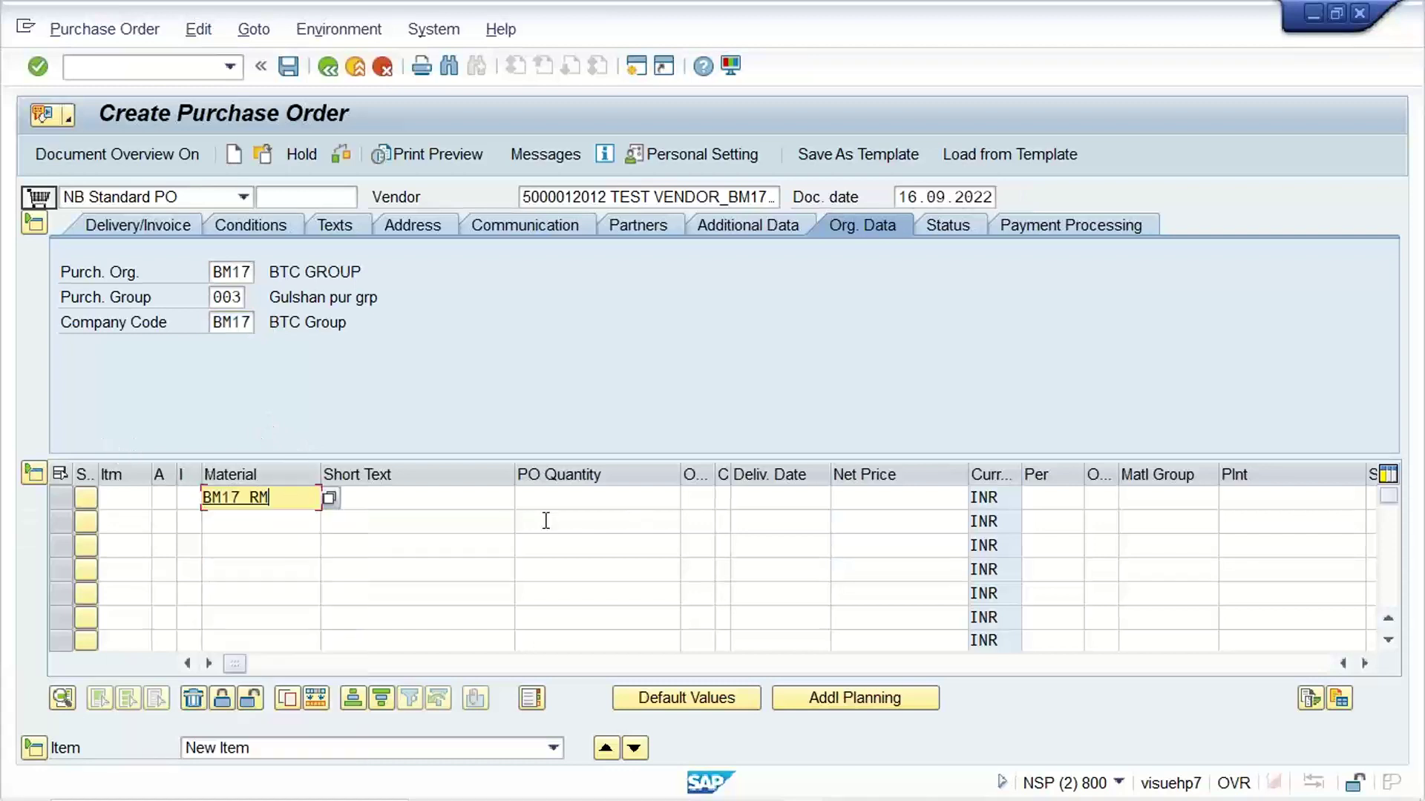
left_click(613, 495)
type("1")
key("Tab")
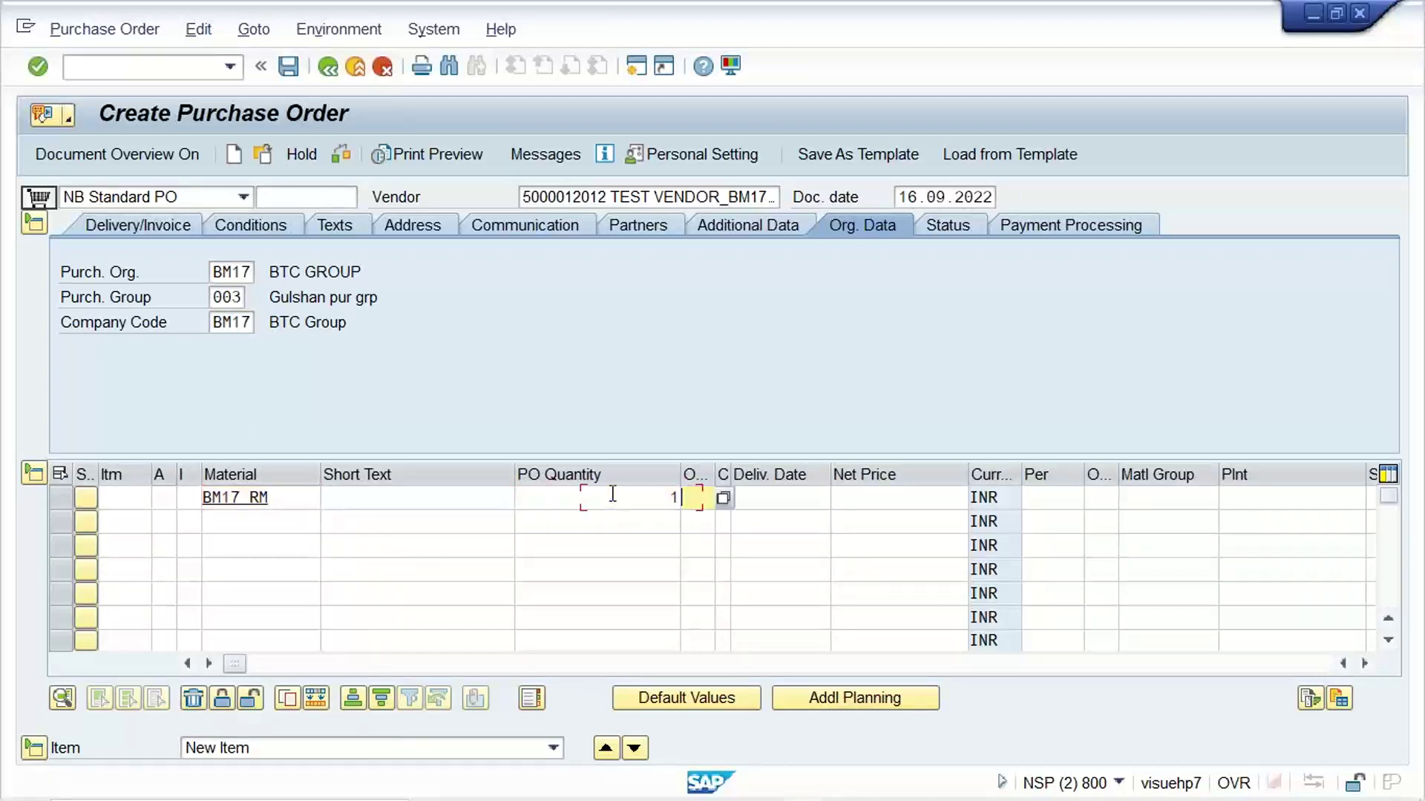
key("Tab")
key("Down")
key("Return")
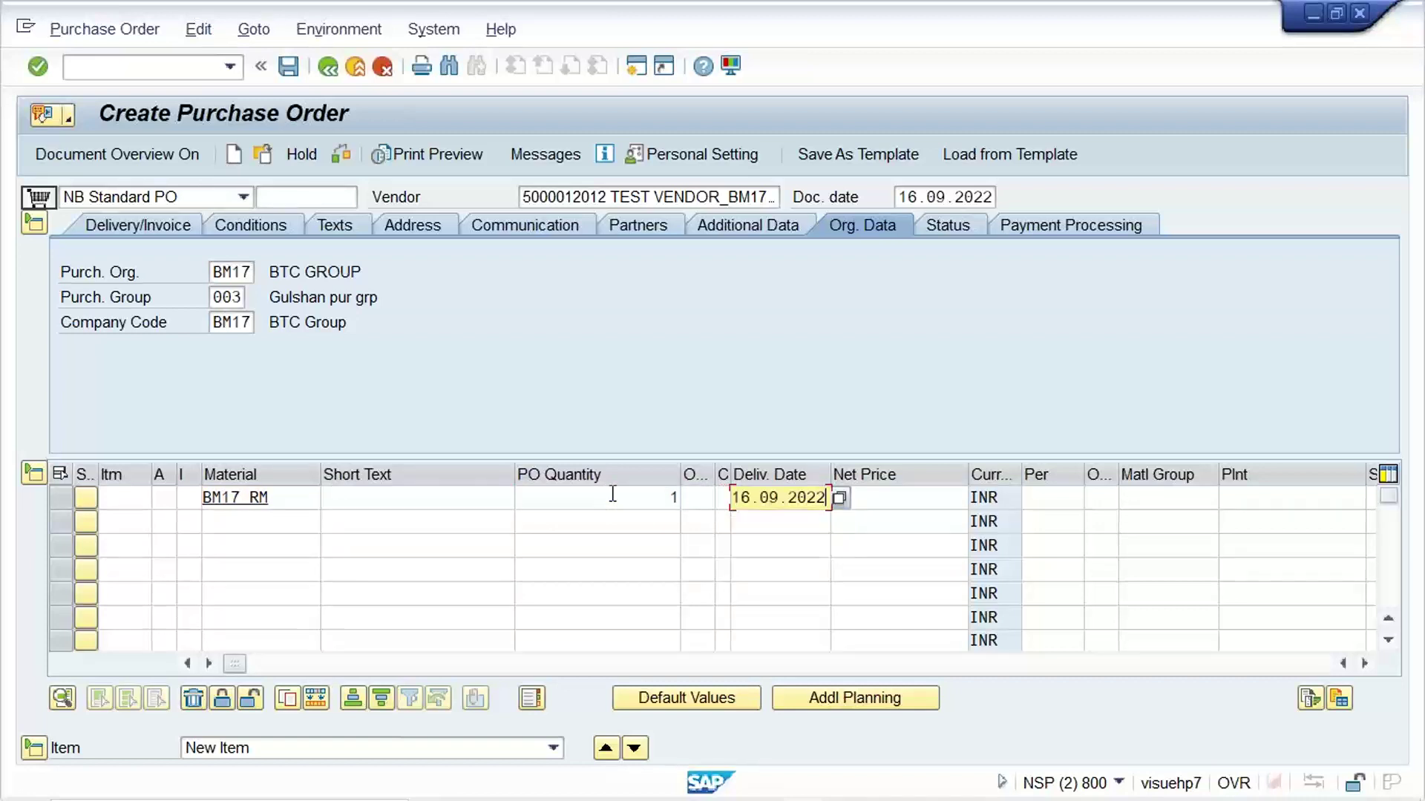
key("Tab")
type("100")
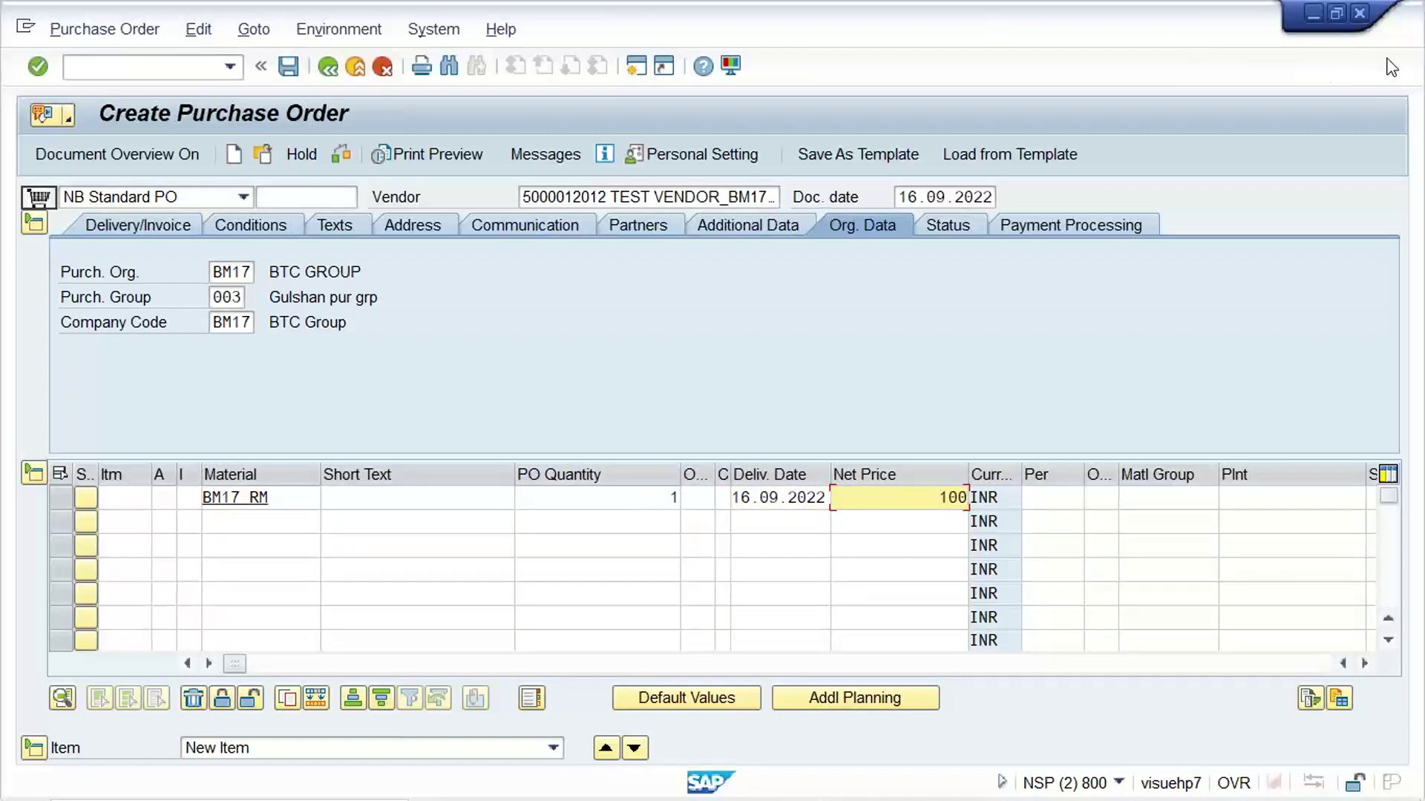
Step: Set plant and storage location BM17 for the item and check the order
left_click(1154, 504)
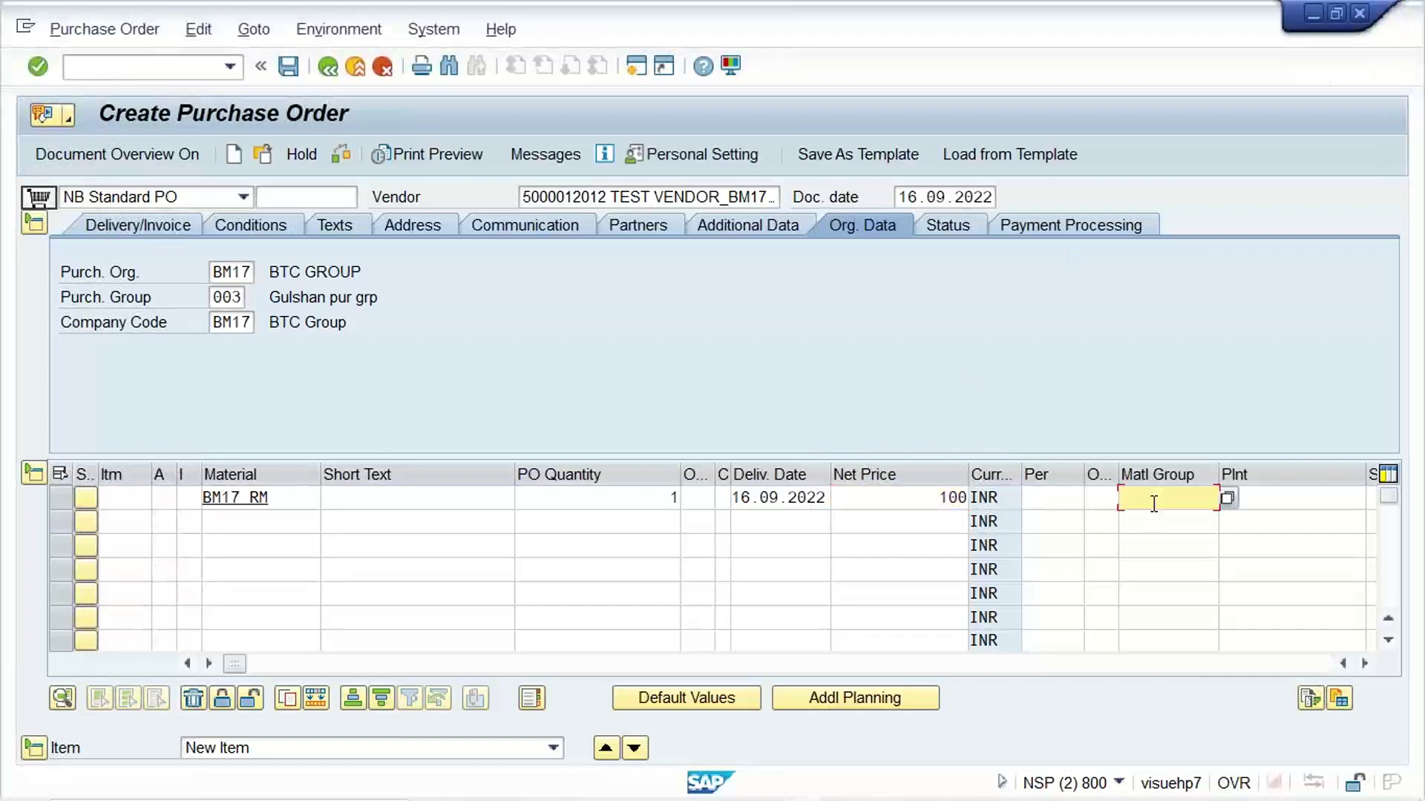
key("Tab")
key("Down")
key("Tab")
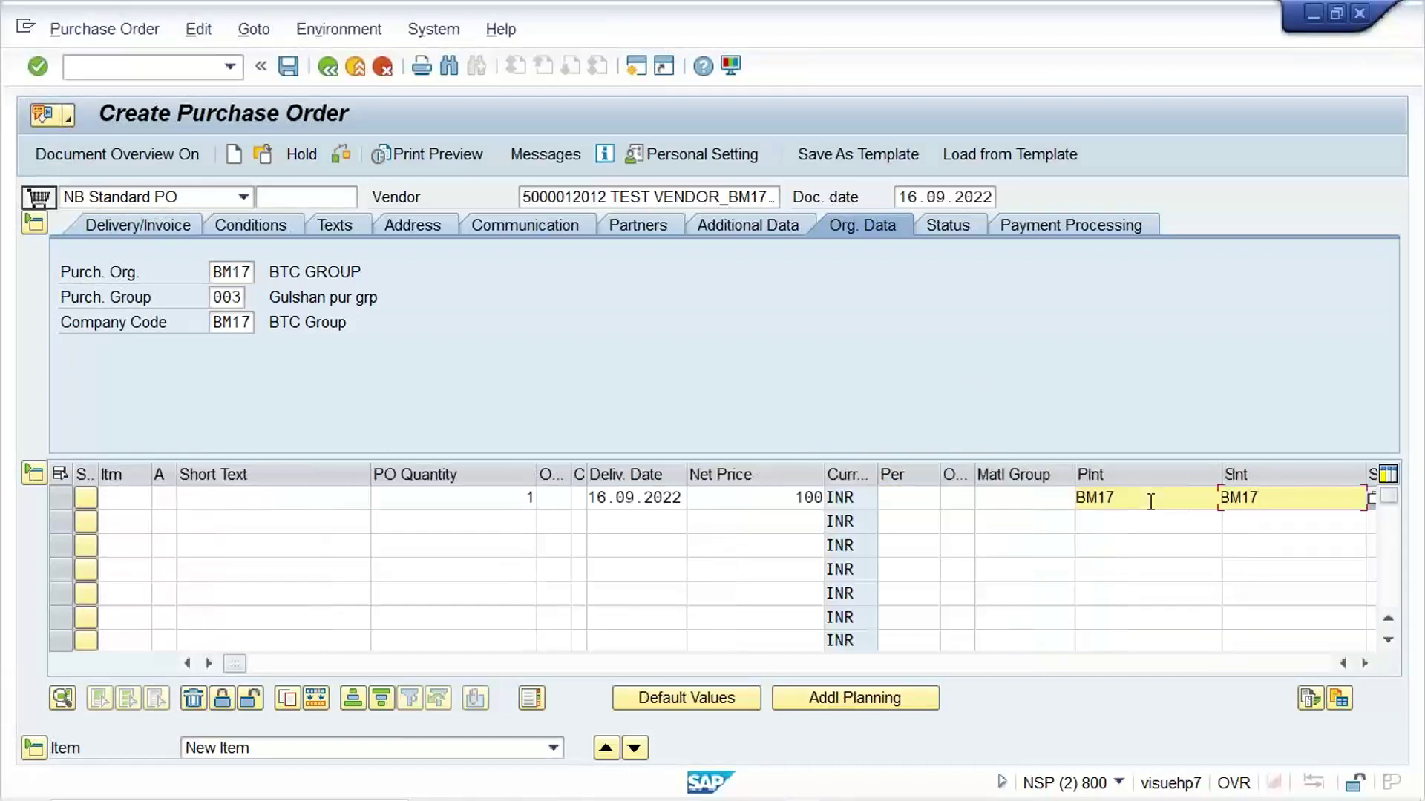
key("Down")
key("Return")
key("Return")
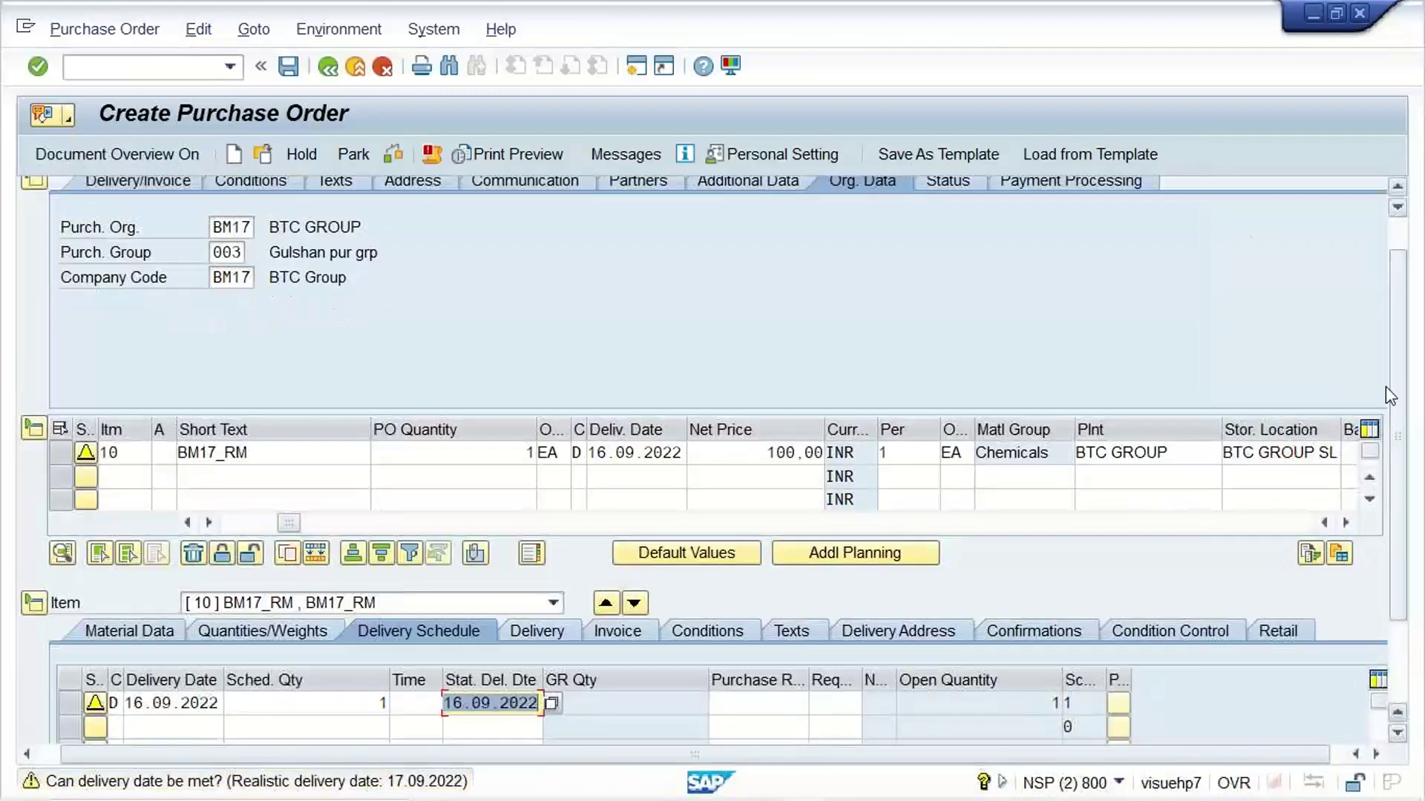
key("Return")
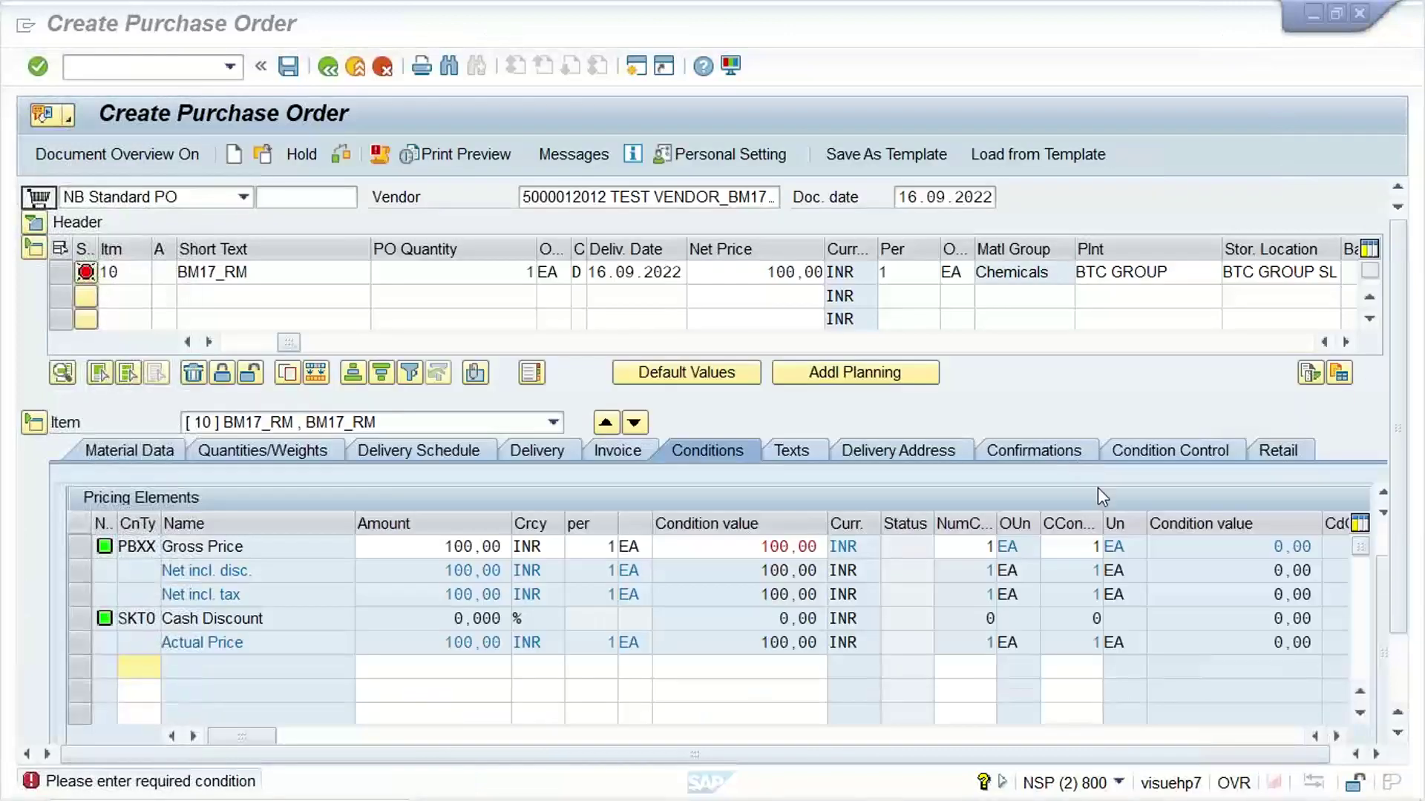
Step: Show item 10's pricing conditions and its error messages naming the missing PB00 condition
left_click(705, 457)
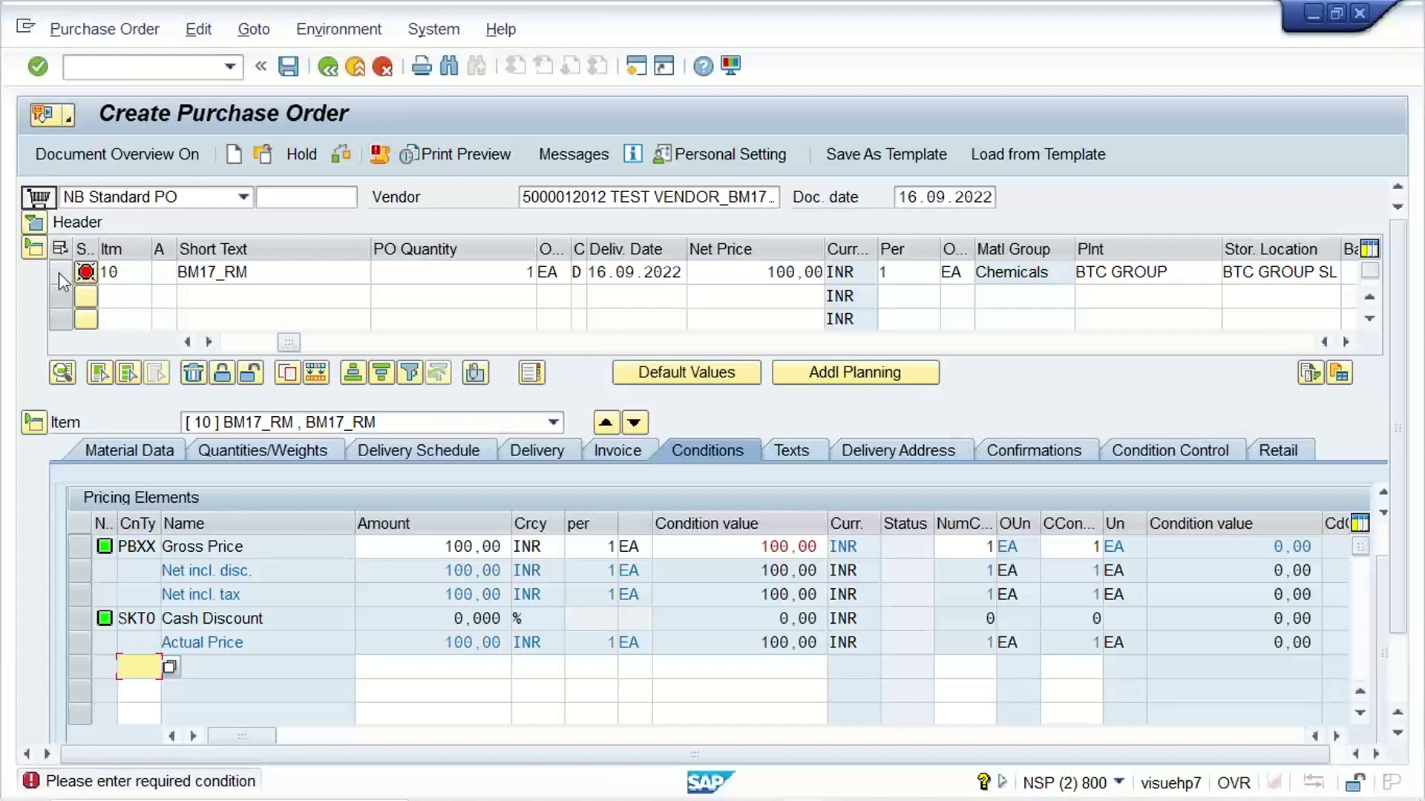
left_click(85, 273)
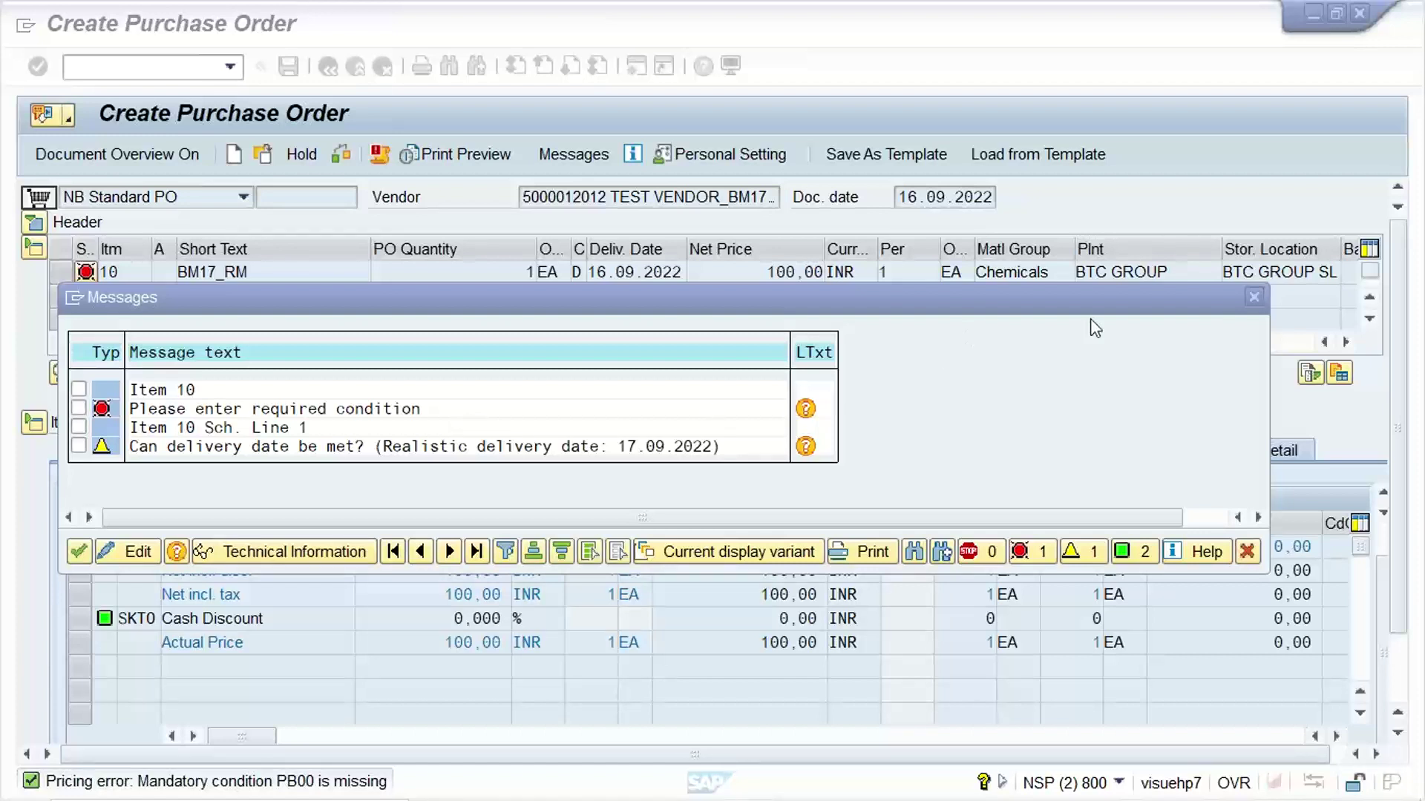
Step: Close the messages, inspect the SKT0 cash discount condition, and open a new session with Ctrl+N
left_click(1253, 299)
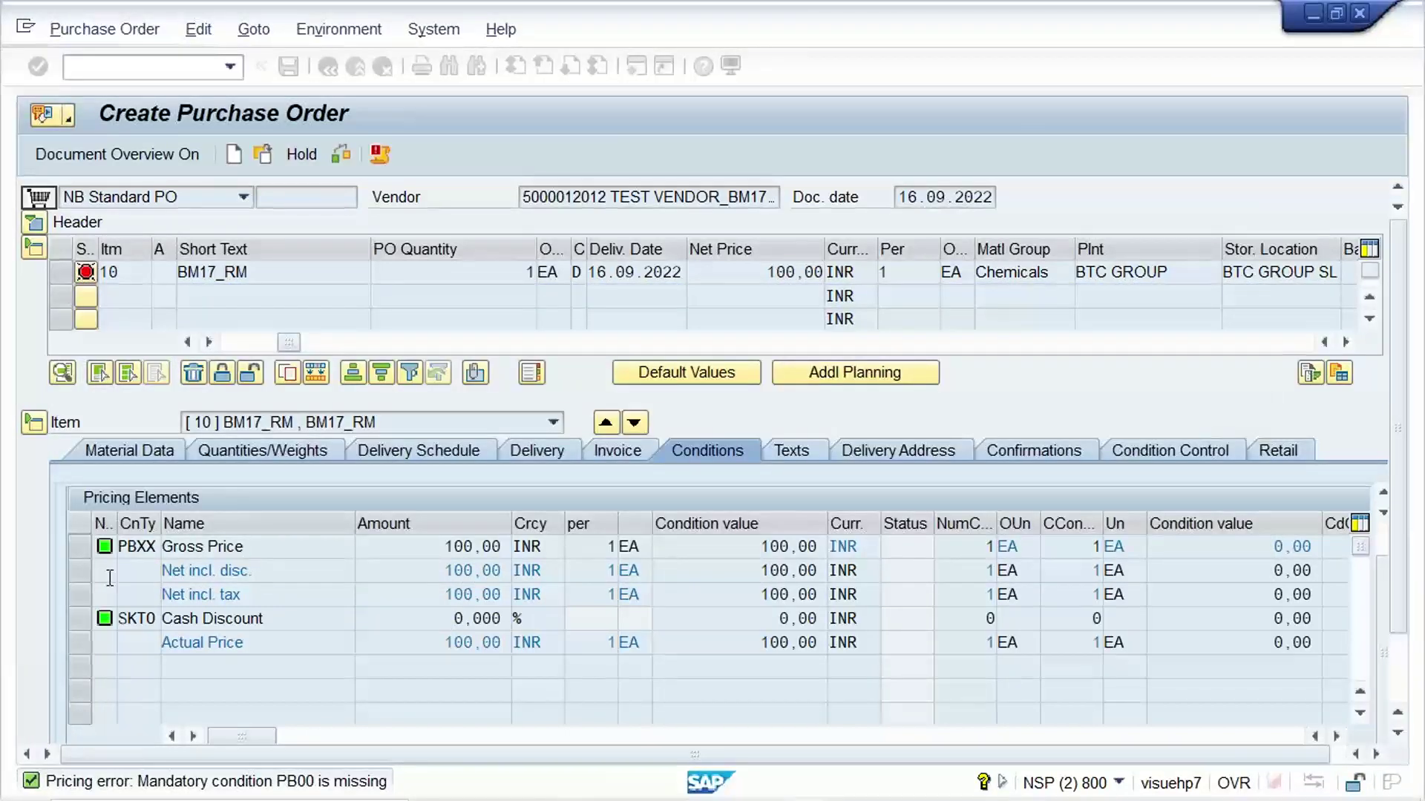
left_click(140, 617)
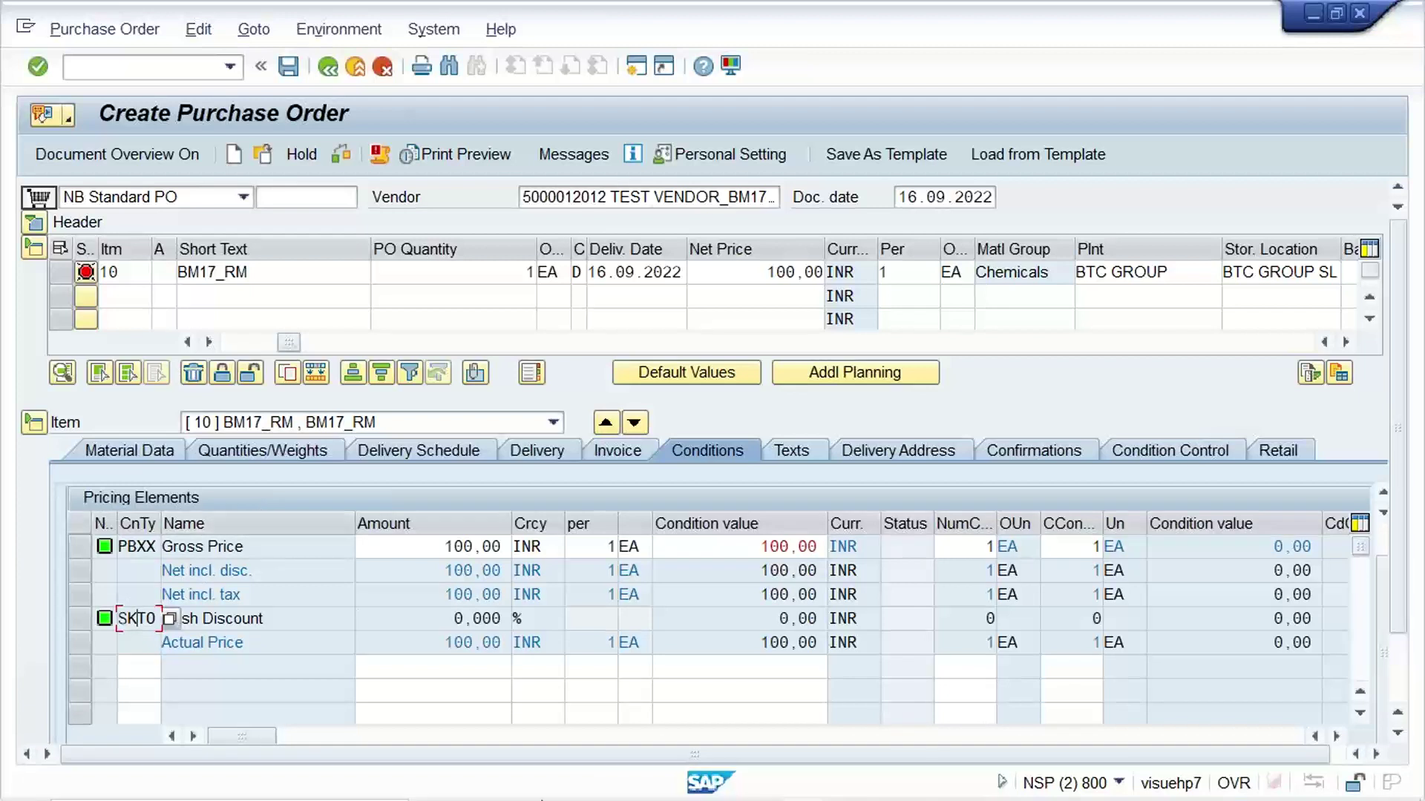
mouse_move(820, 792)
key("ctrl+n")
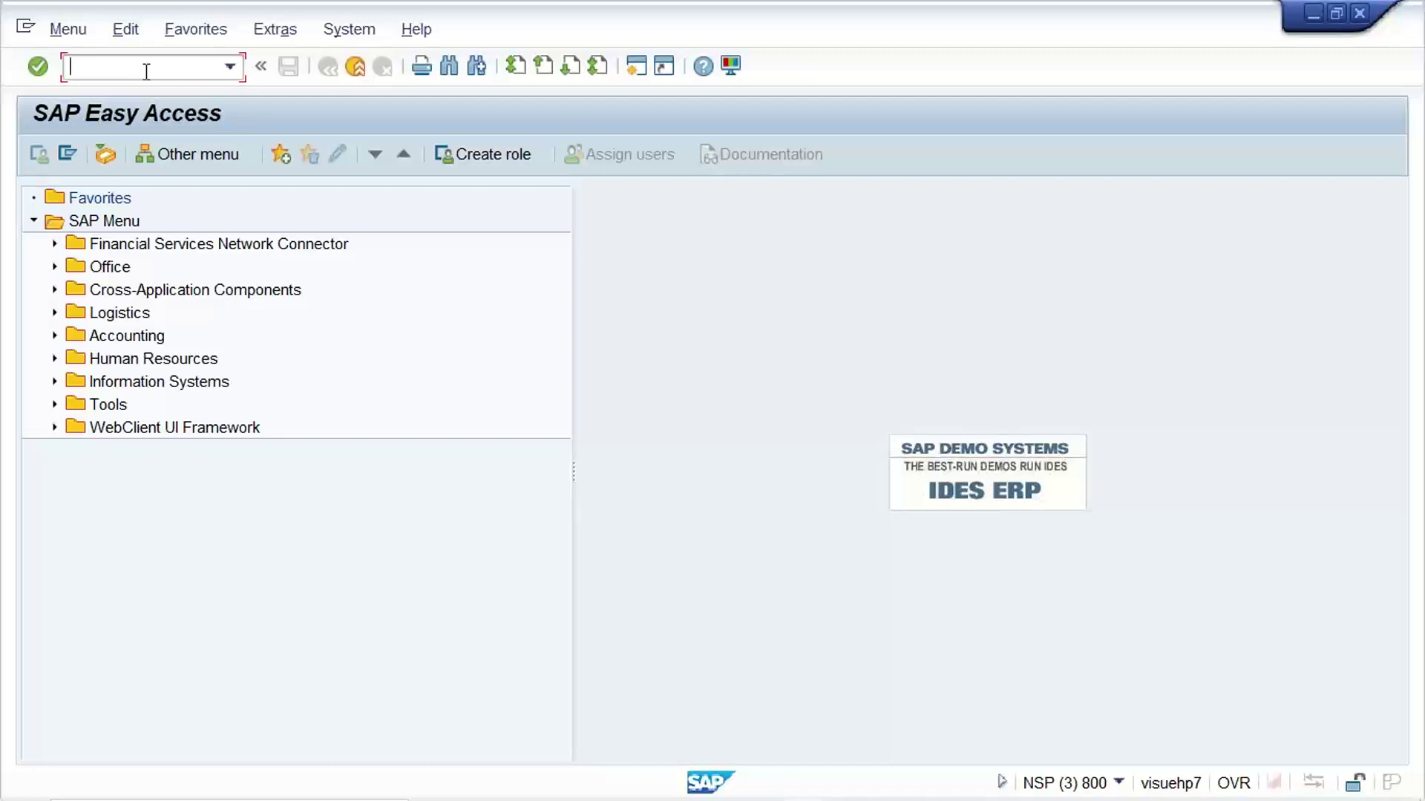
Step: Run /NM/08 and select the RM0000 Purchasing Document procedure among the 167 procedures
type("/NM/08")
key("Return")
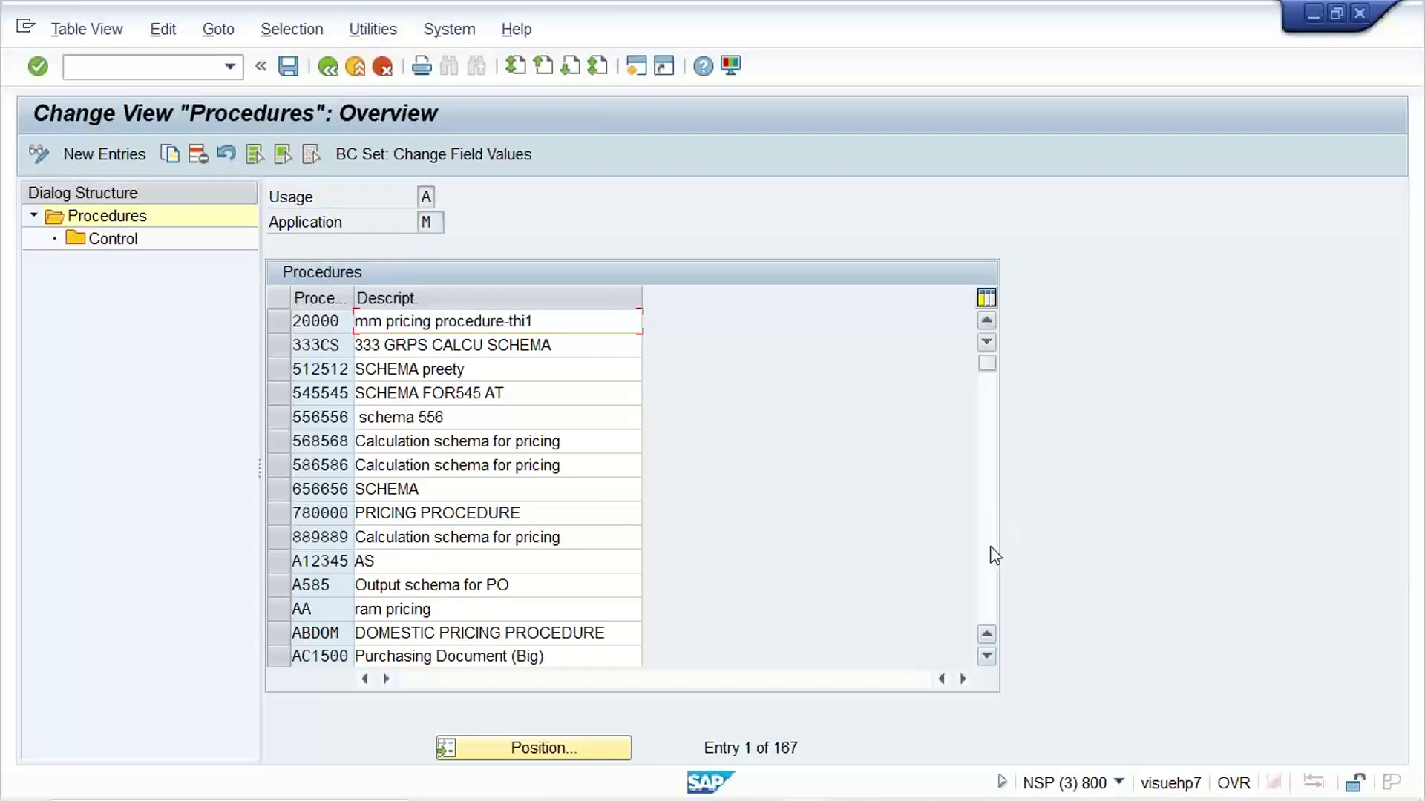
scroll(994, 555, "down", 3)
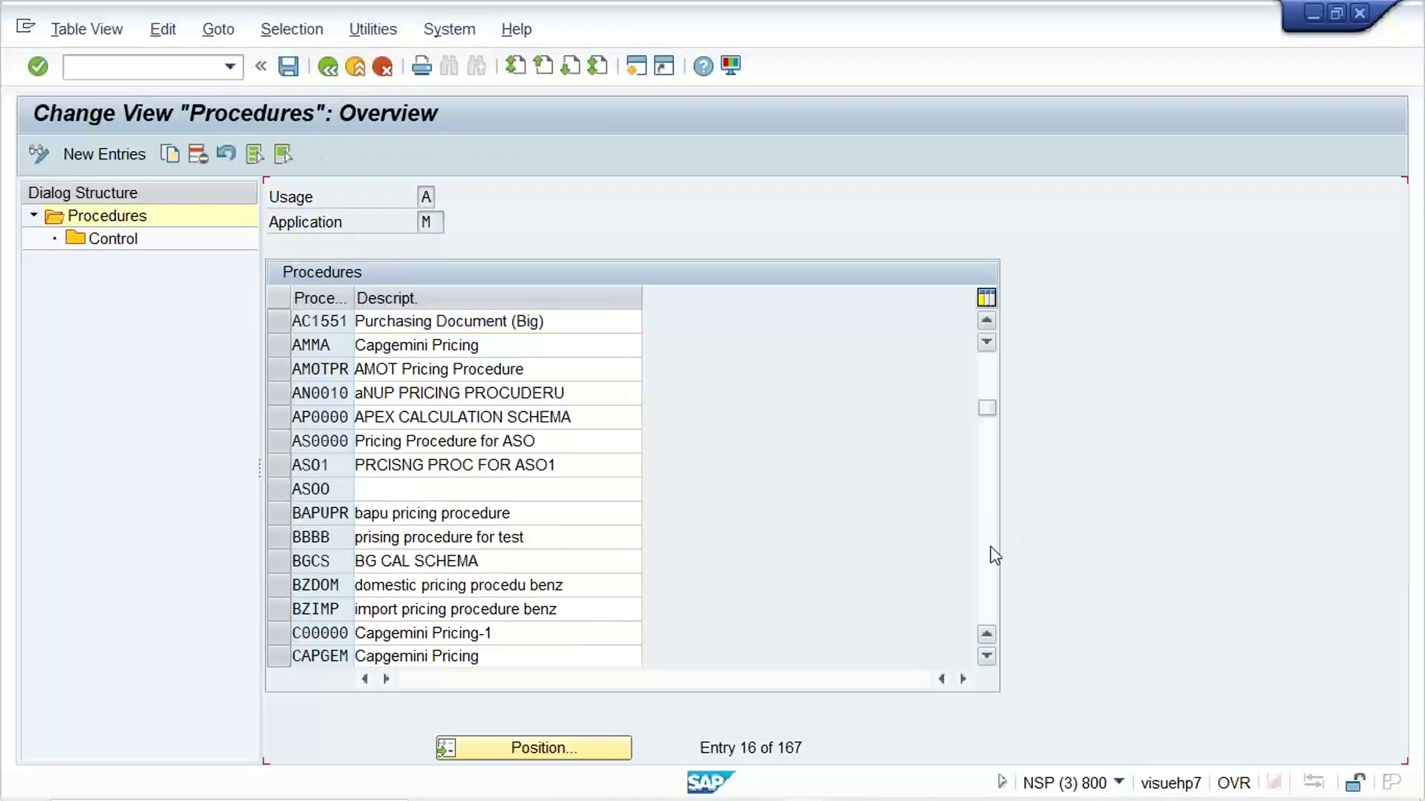
scroll(995, 555, "down", 3)
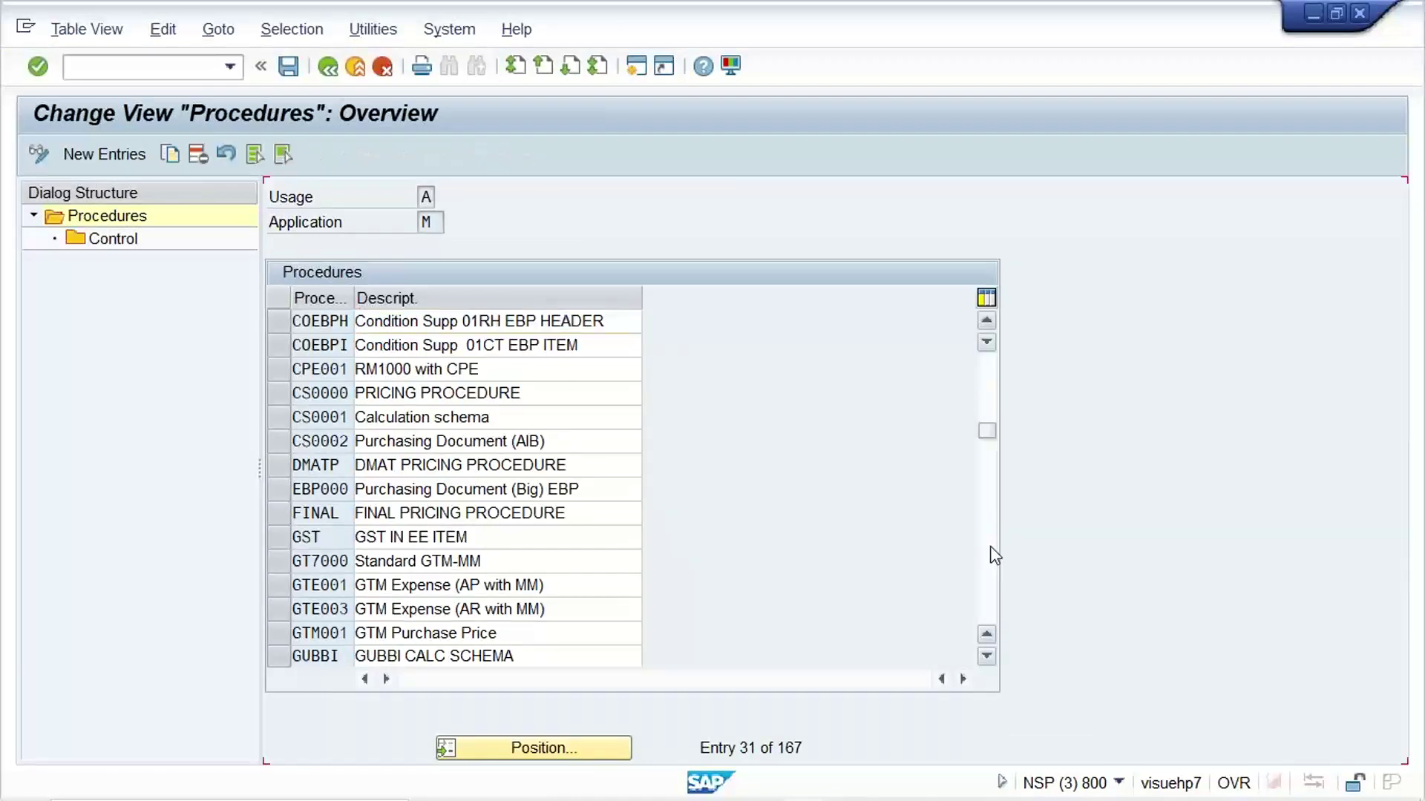
scroll(994, 556, "down", 3)
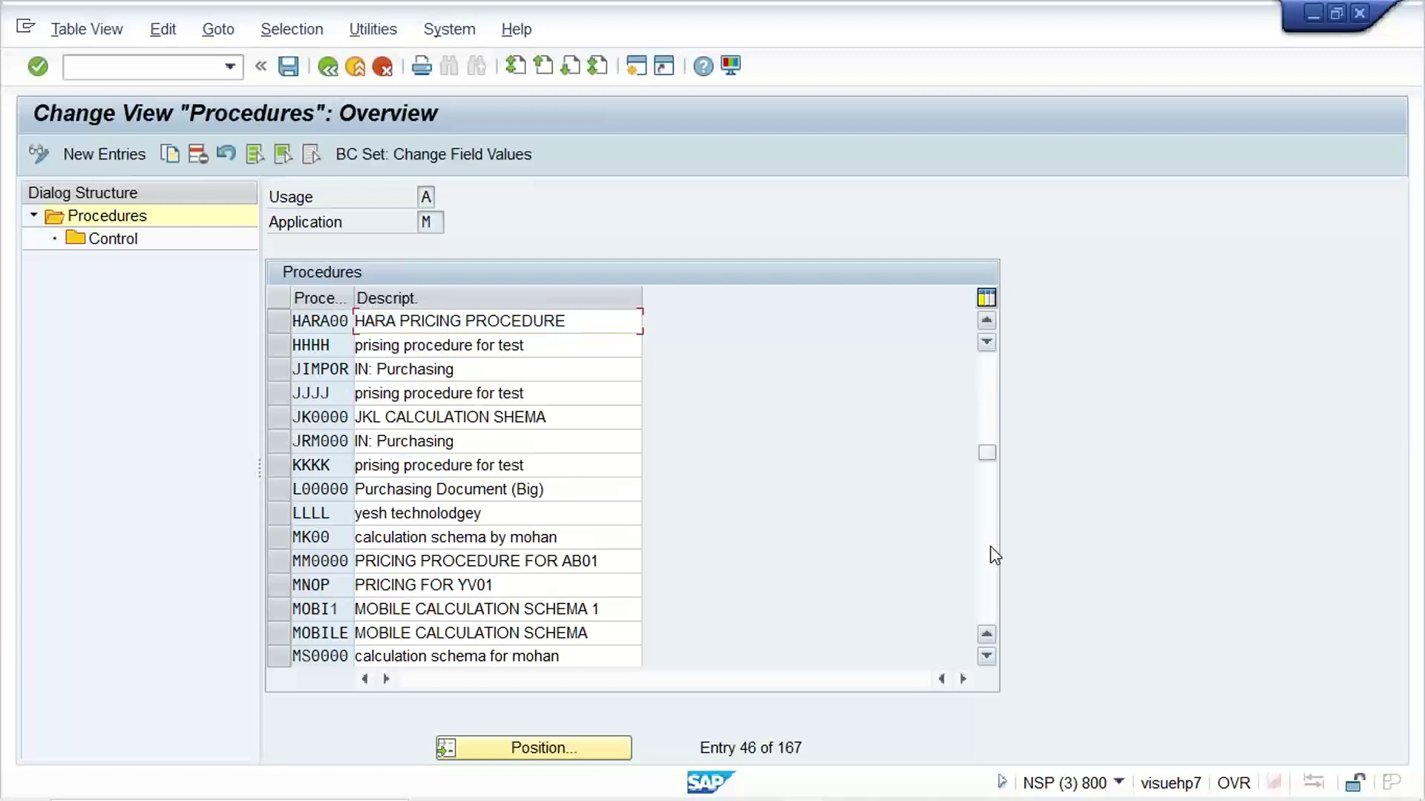
scroll(995, 555, "down", 3)
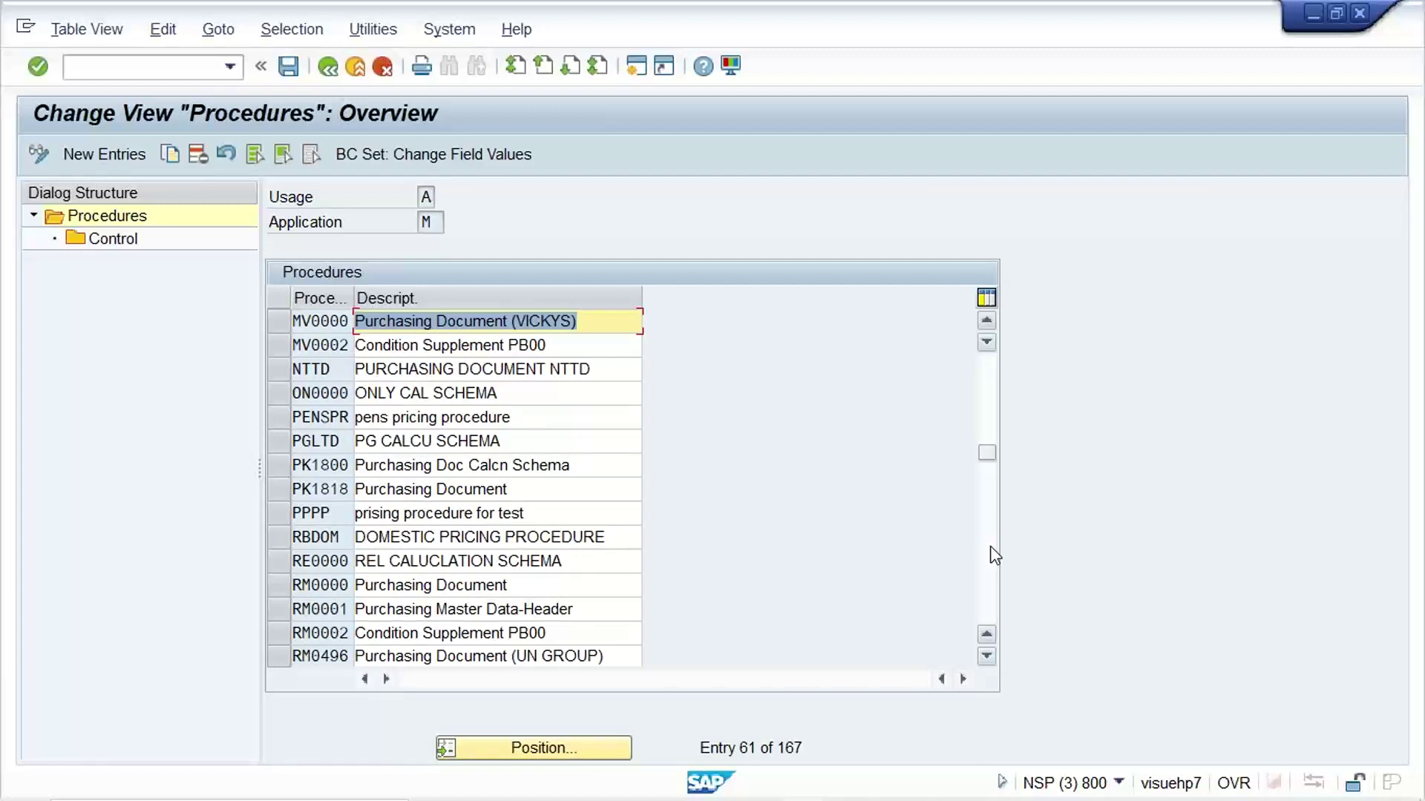
left_click(274, 585)
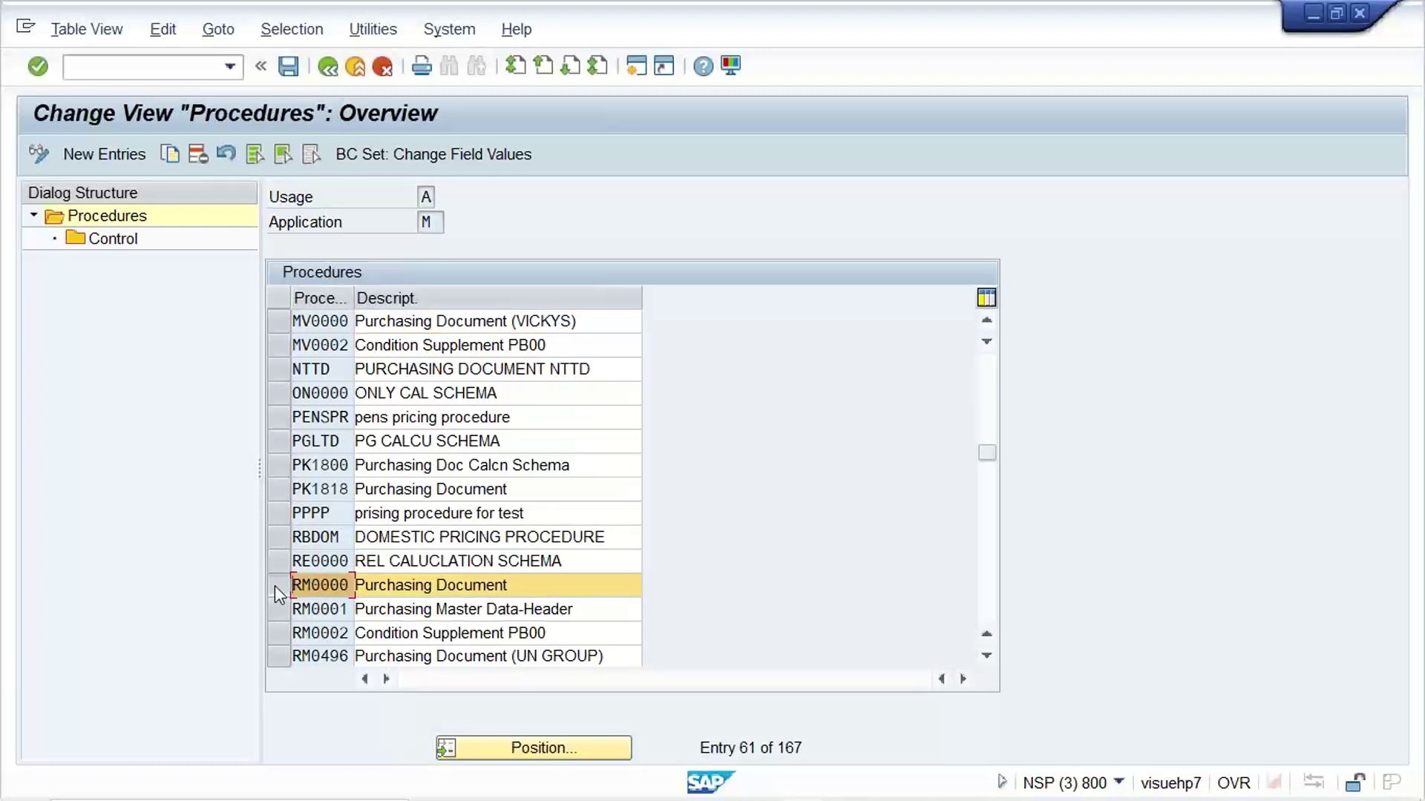
Step: Open RM0000's control steps and review the PB00 and PBXX Gross Price rows
double_click(119, 239)
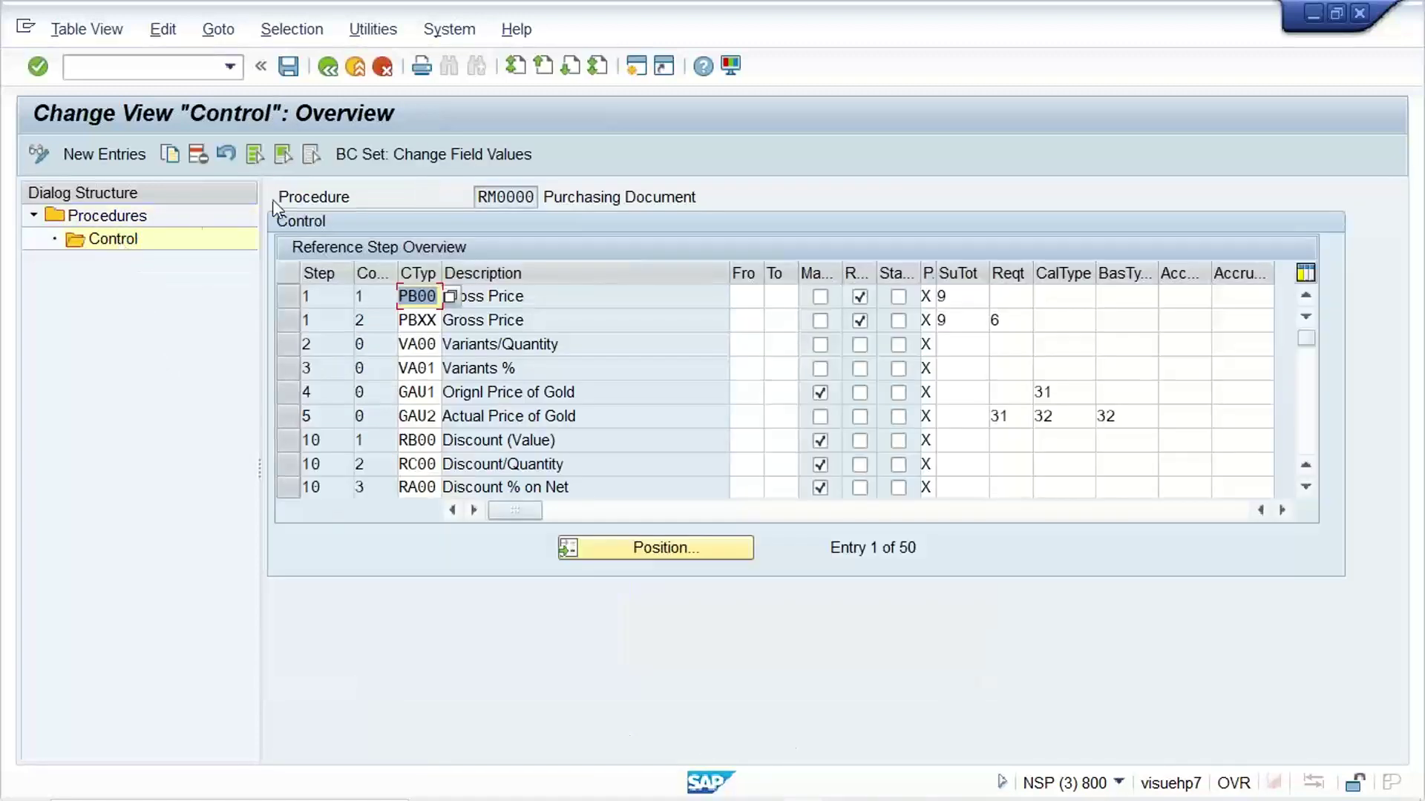
left_click(590, 310)
left_click(575, 302)
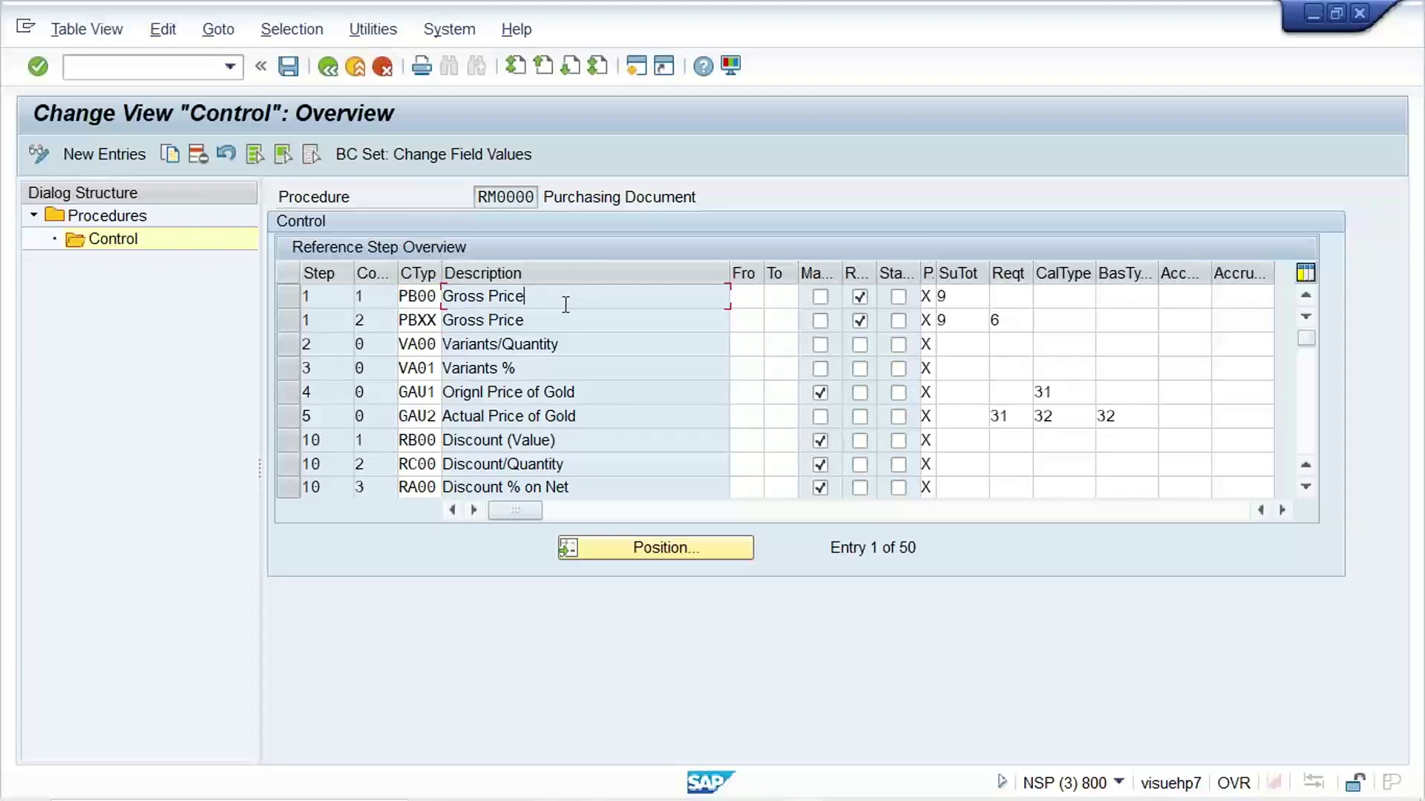
left_click(534, 319)
left_click(803, 779)
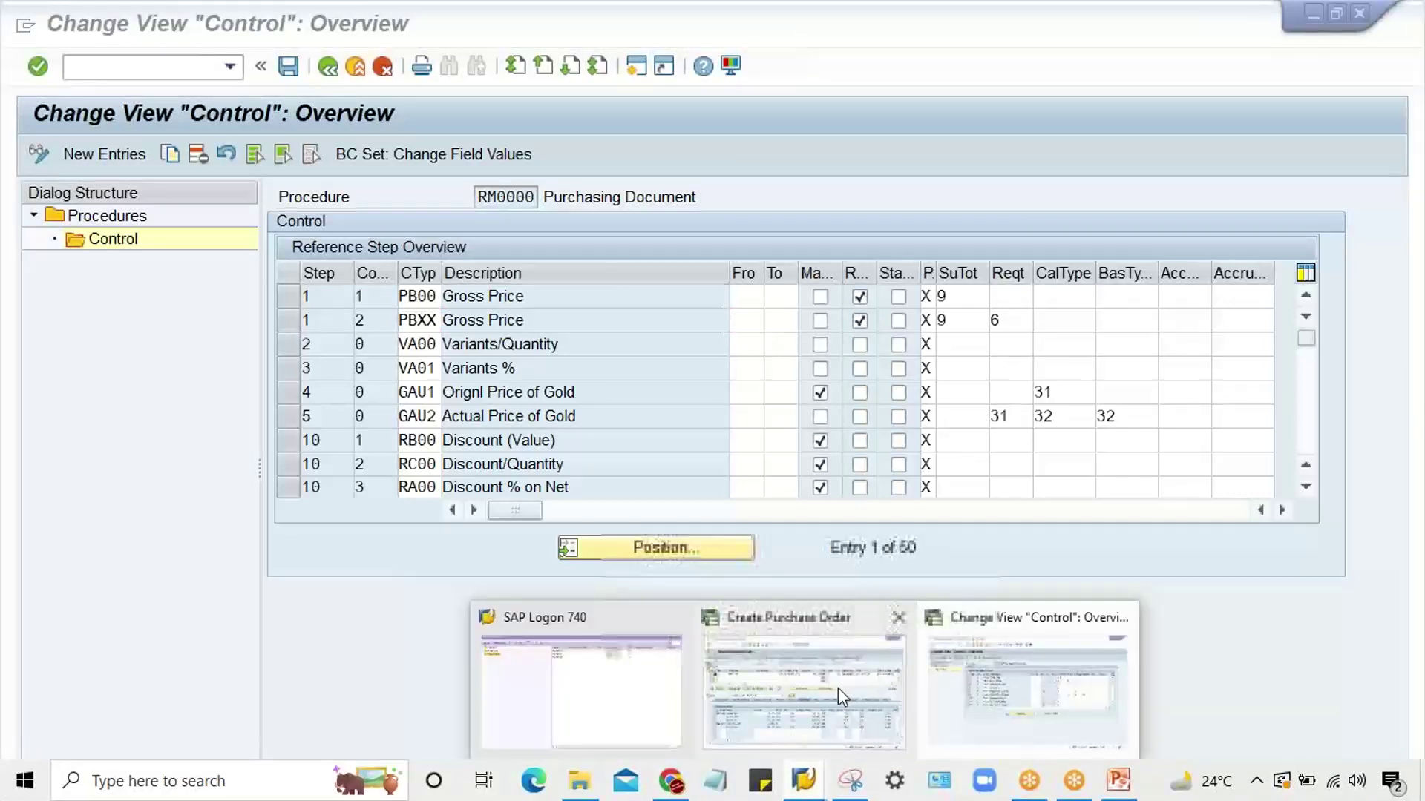
Step: Add a PB00 condition row to item 10 with an amount of 100 INR
left_click(840, 688)
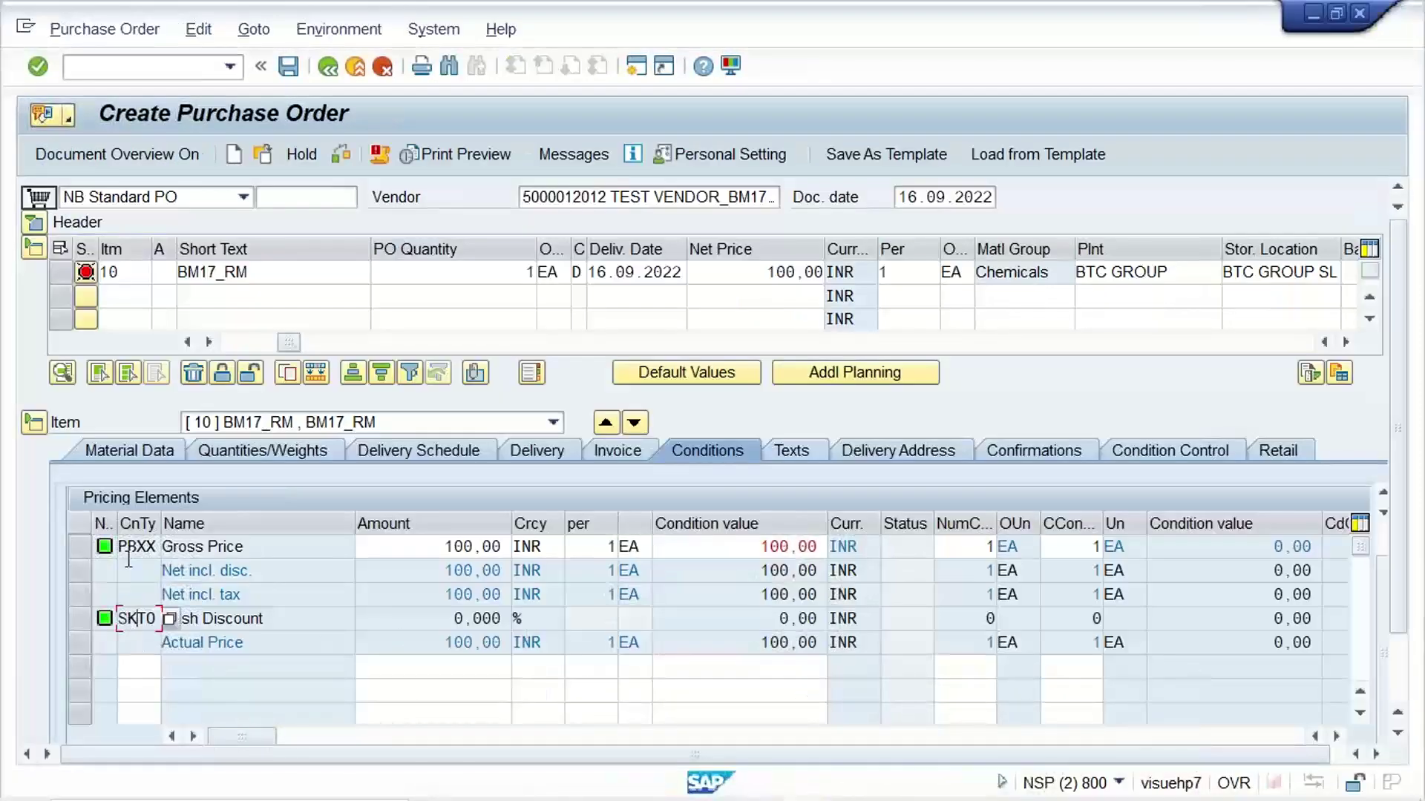
left_click(139, 659)
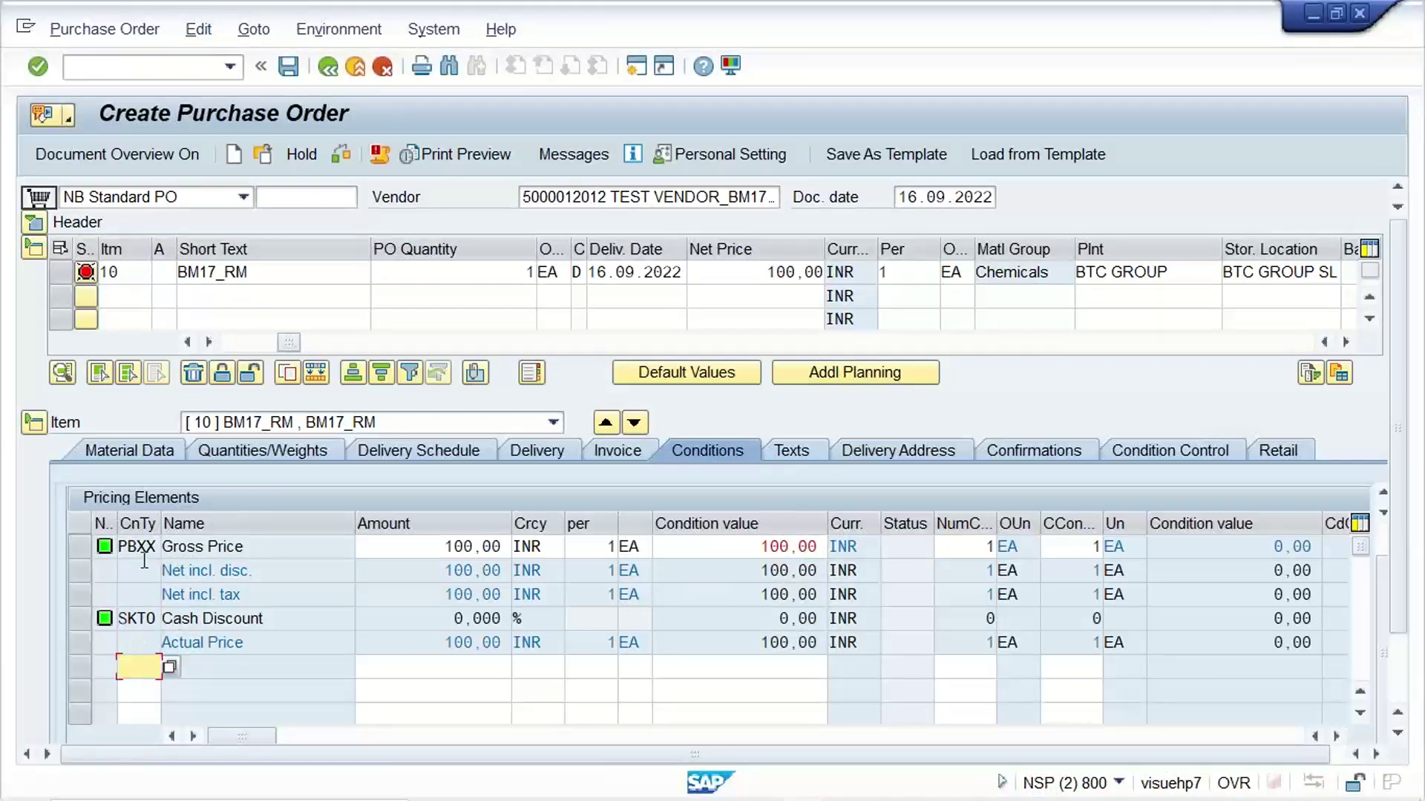
key("BackSpace")
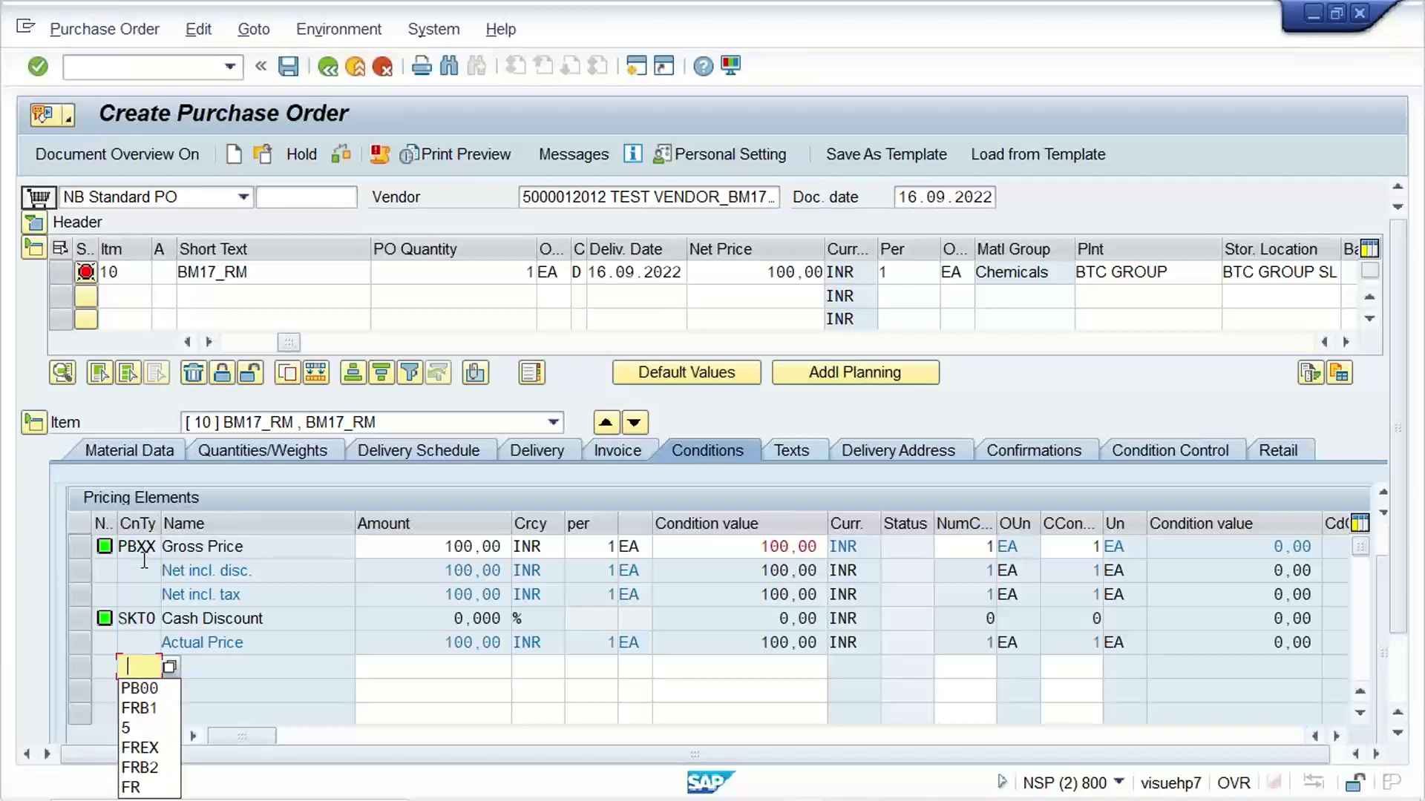
key("Down")
key("Return")
key("Tab")
key("shift+Tab")
key("Return")
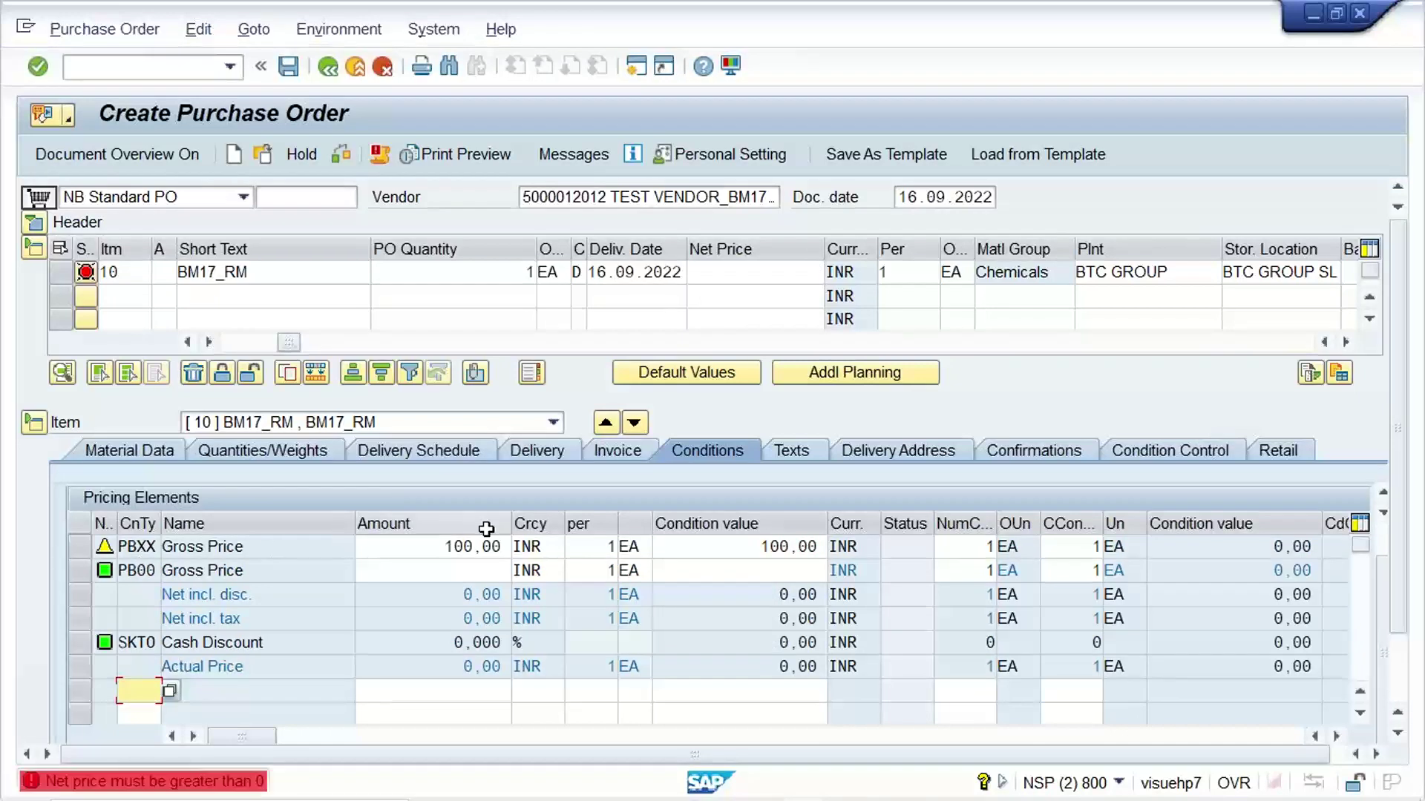
left_click(489, 567)
type("100")
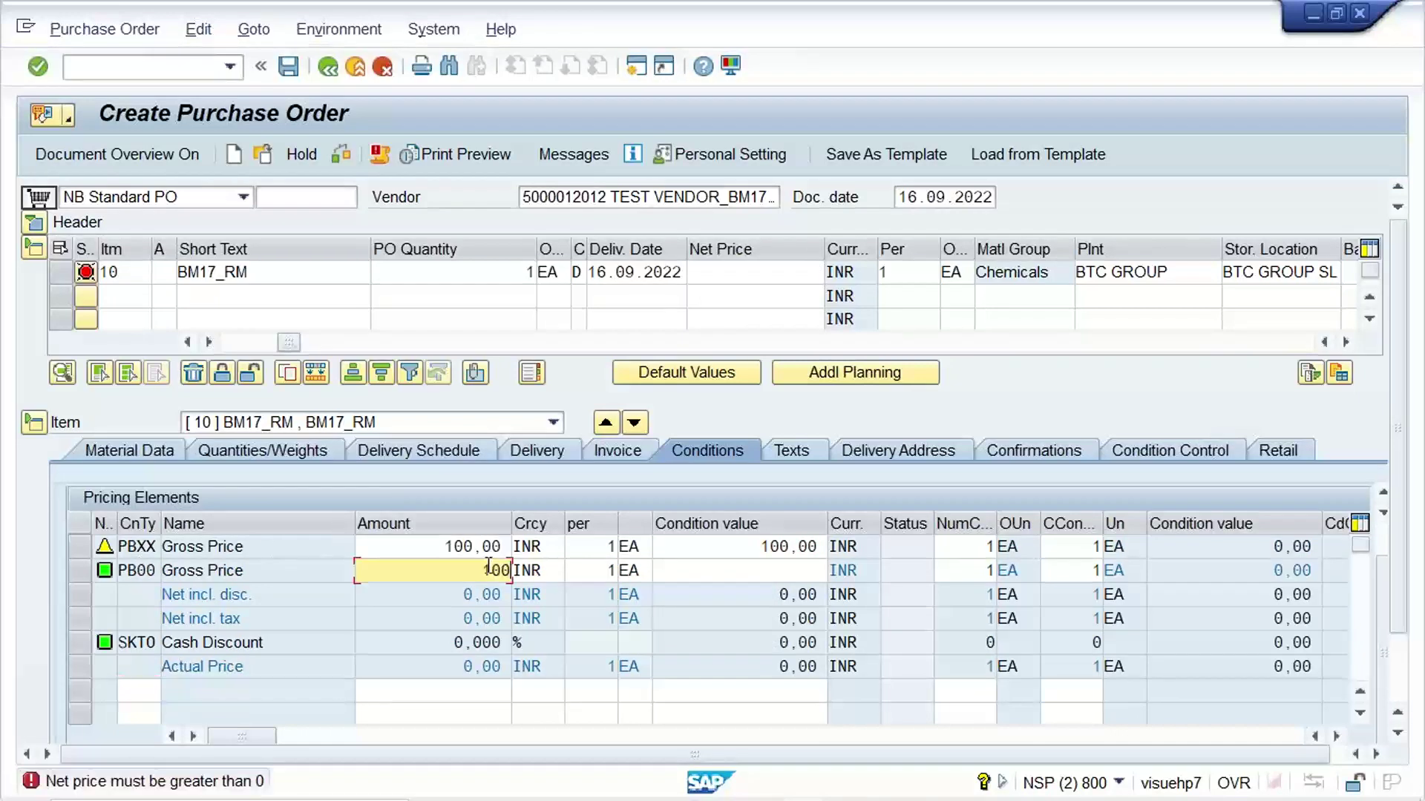
key("Return")
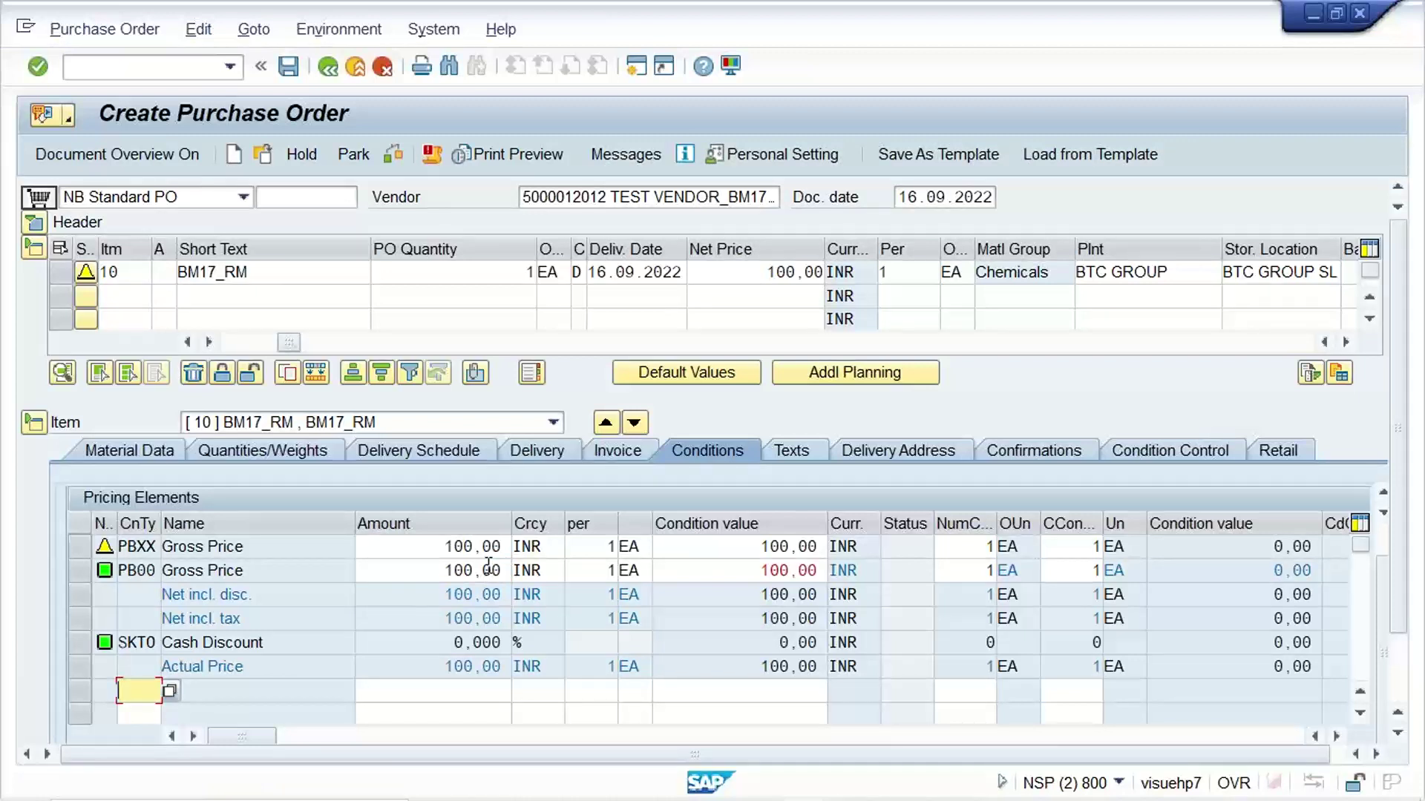
Step: Untick the required flag on RM0000's PB00 step and save under a customizing request
mouse_move(809, 787)
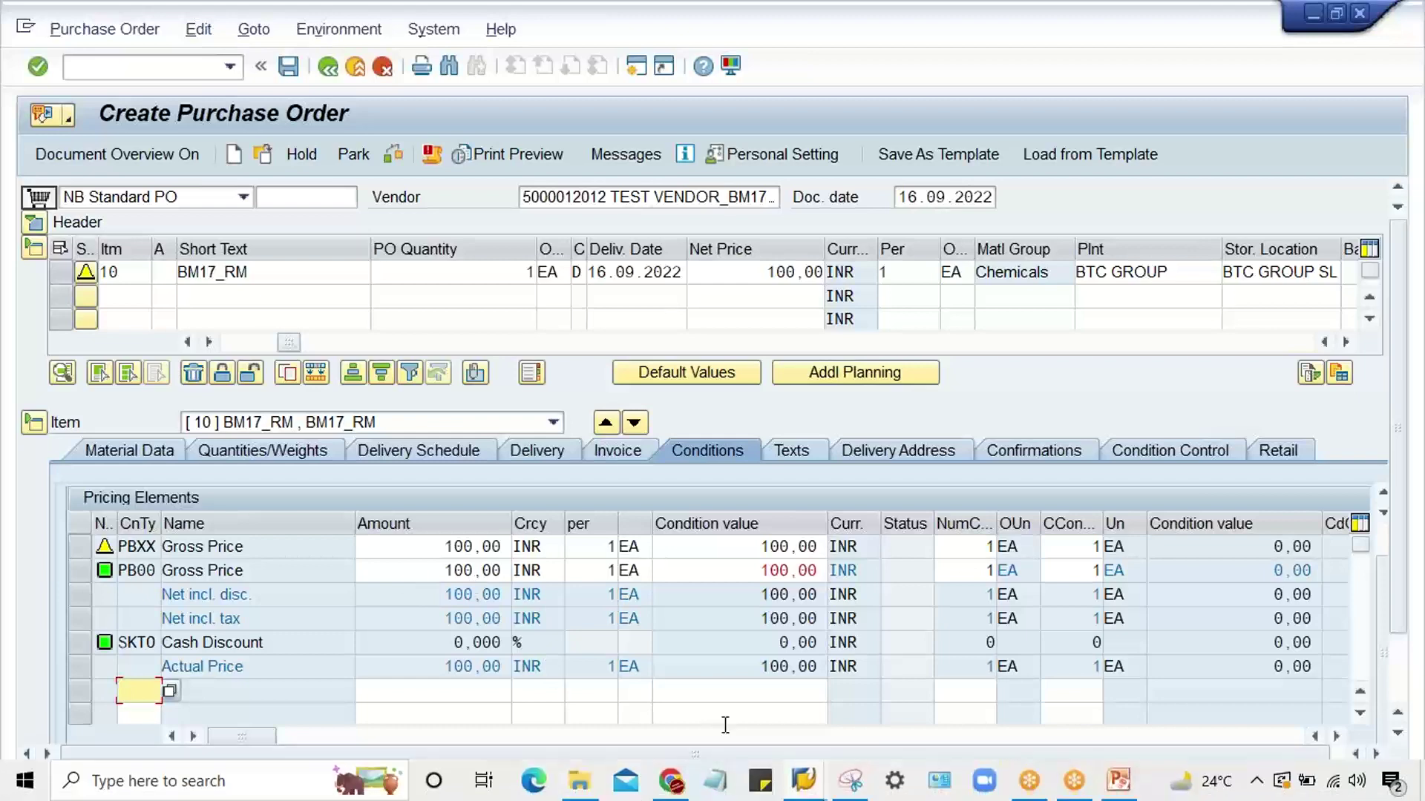
left_click(964, 678)
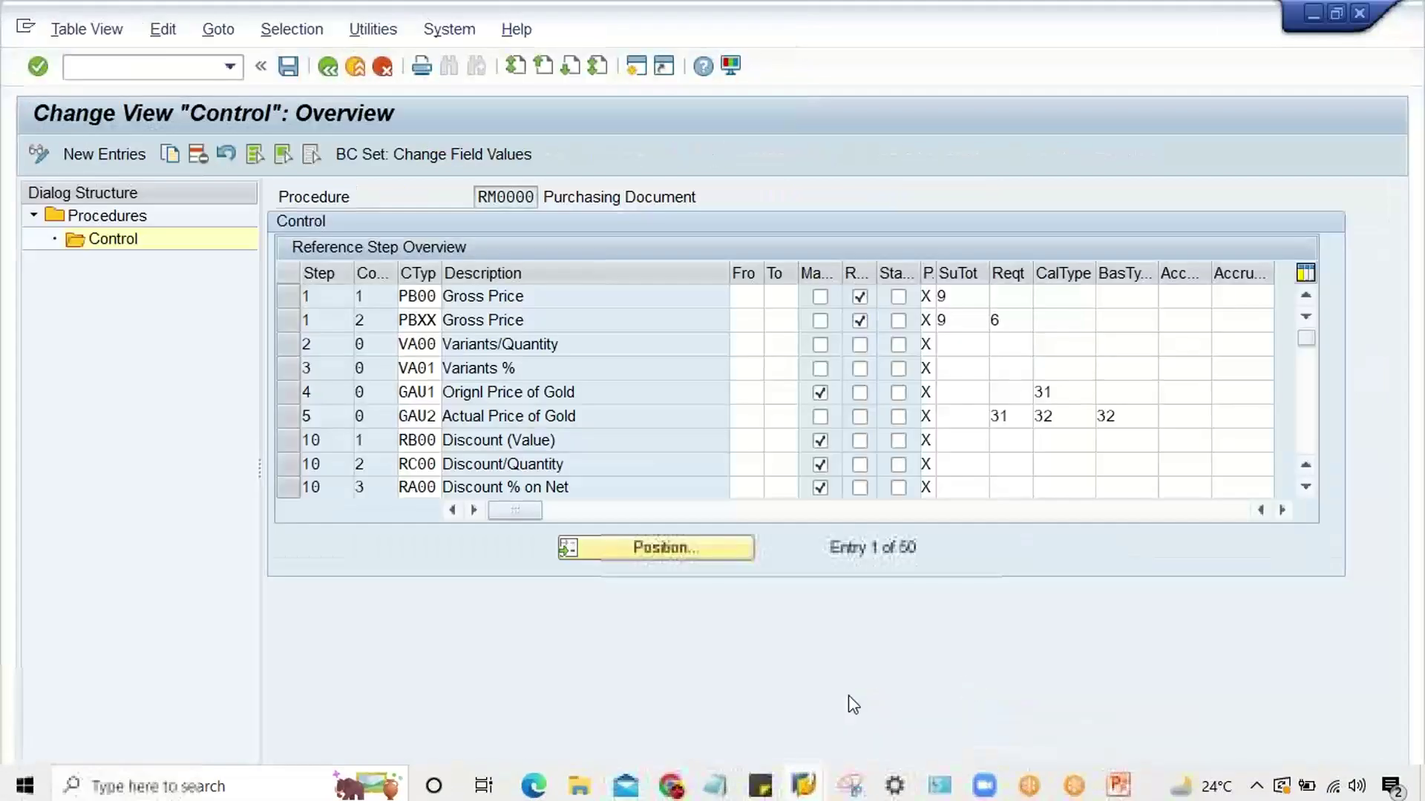
left_click(860, 297)
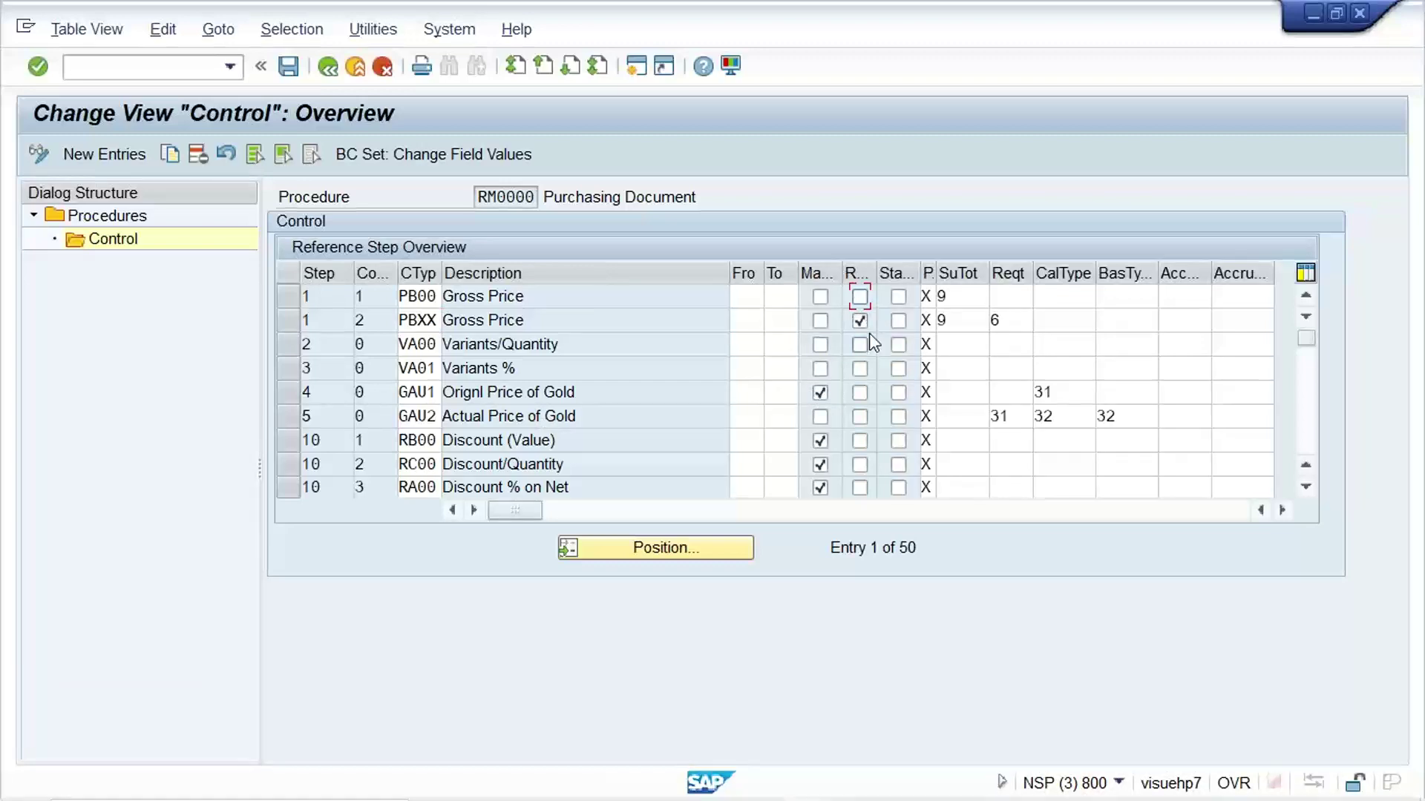
key("ctrl+s")
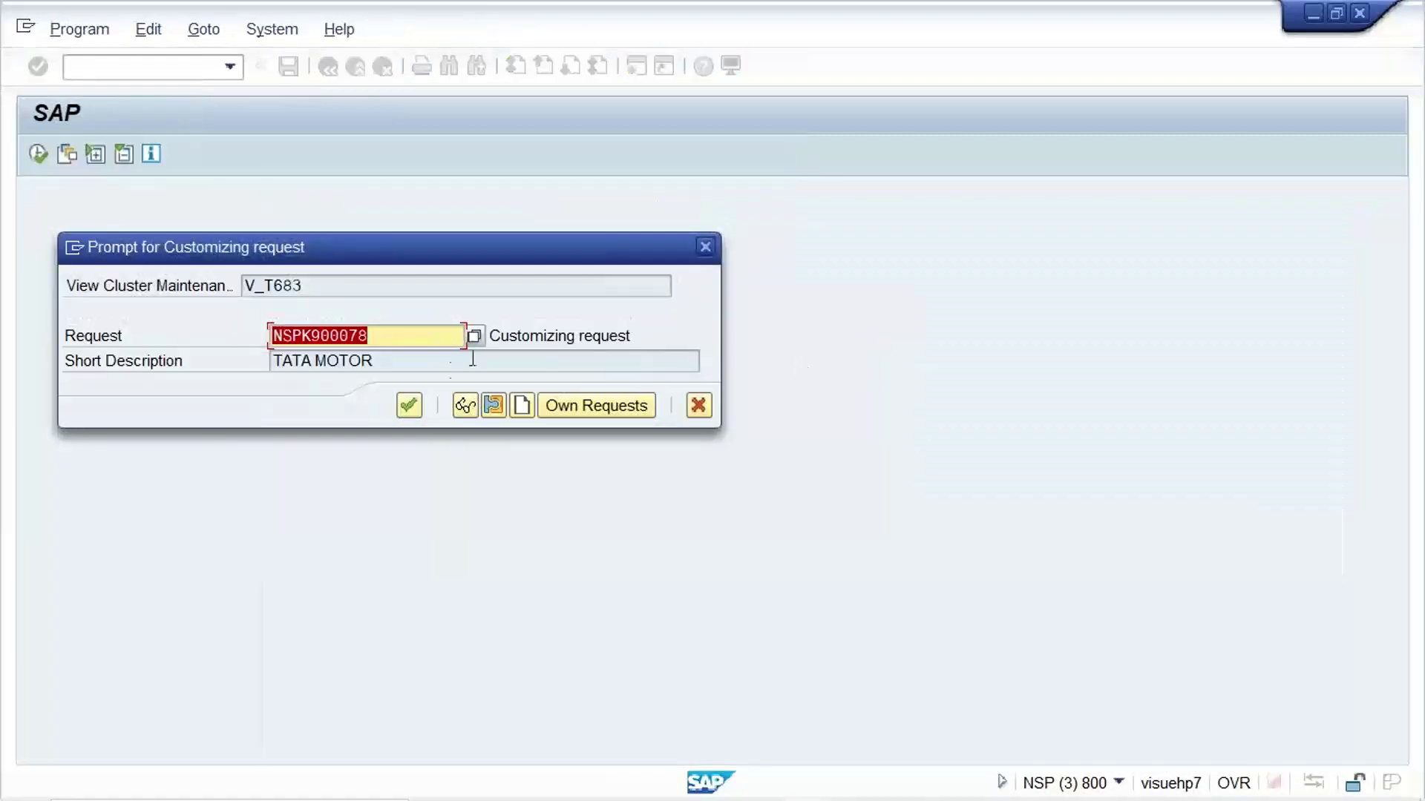
left_click(407, 407)
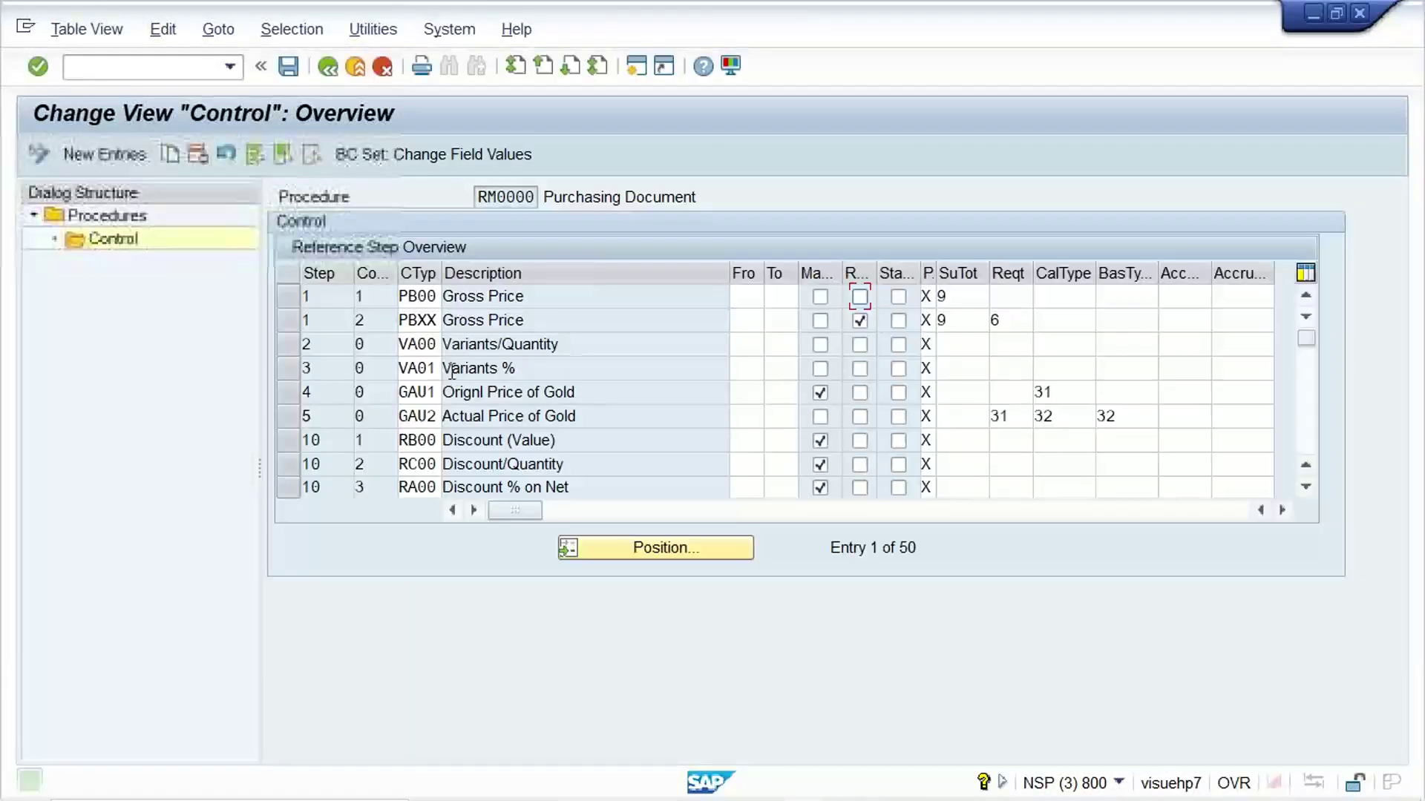
Step: Review the PBXX Gross Price step and return to the Create Purchase Order window
left_click(409, 326)
key("Tab")
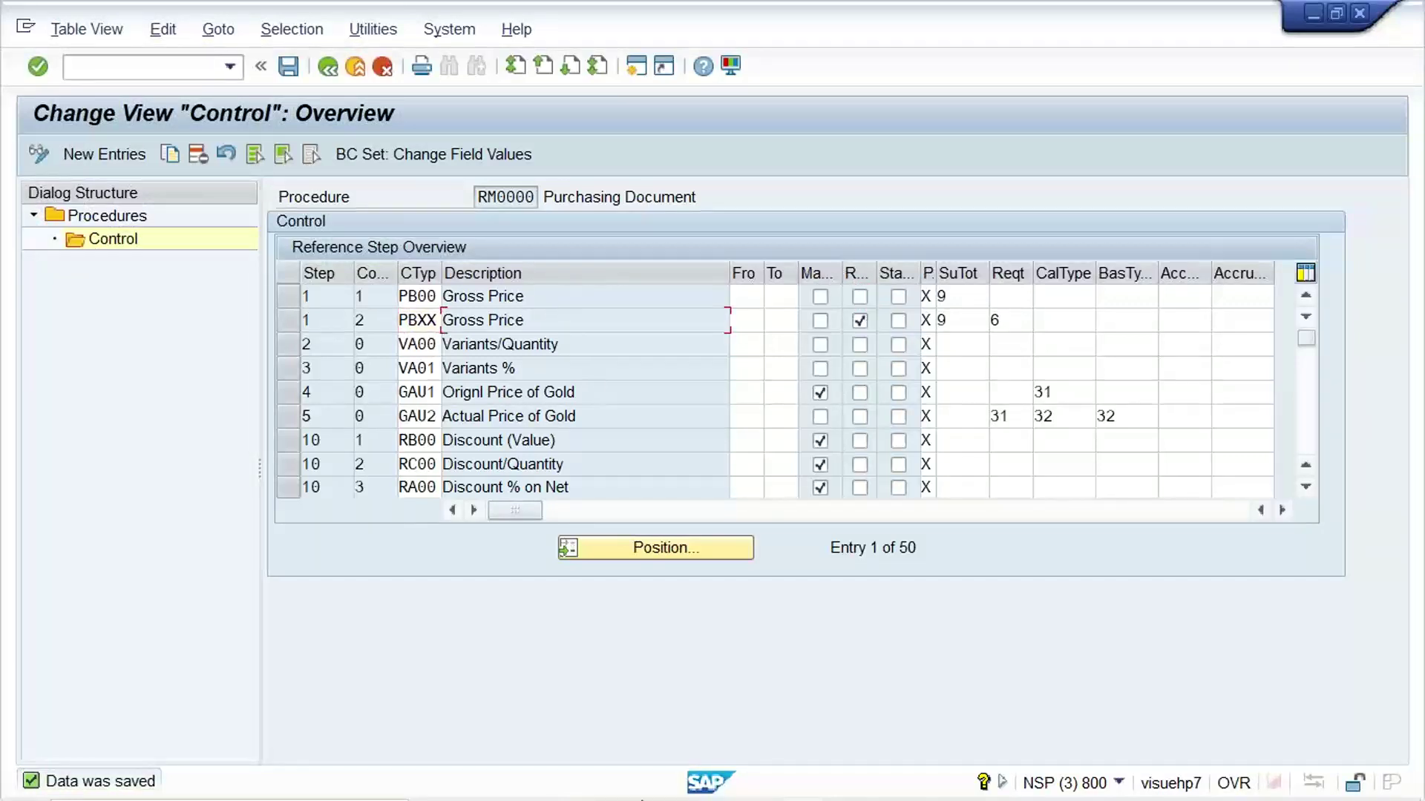
mouse_move(754, 800)
mouse_move(813, 785)
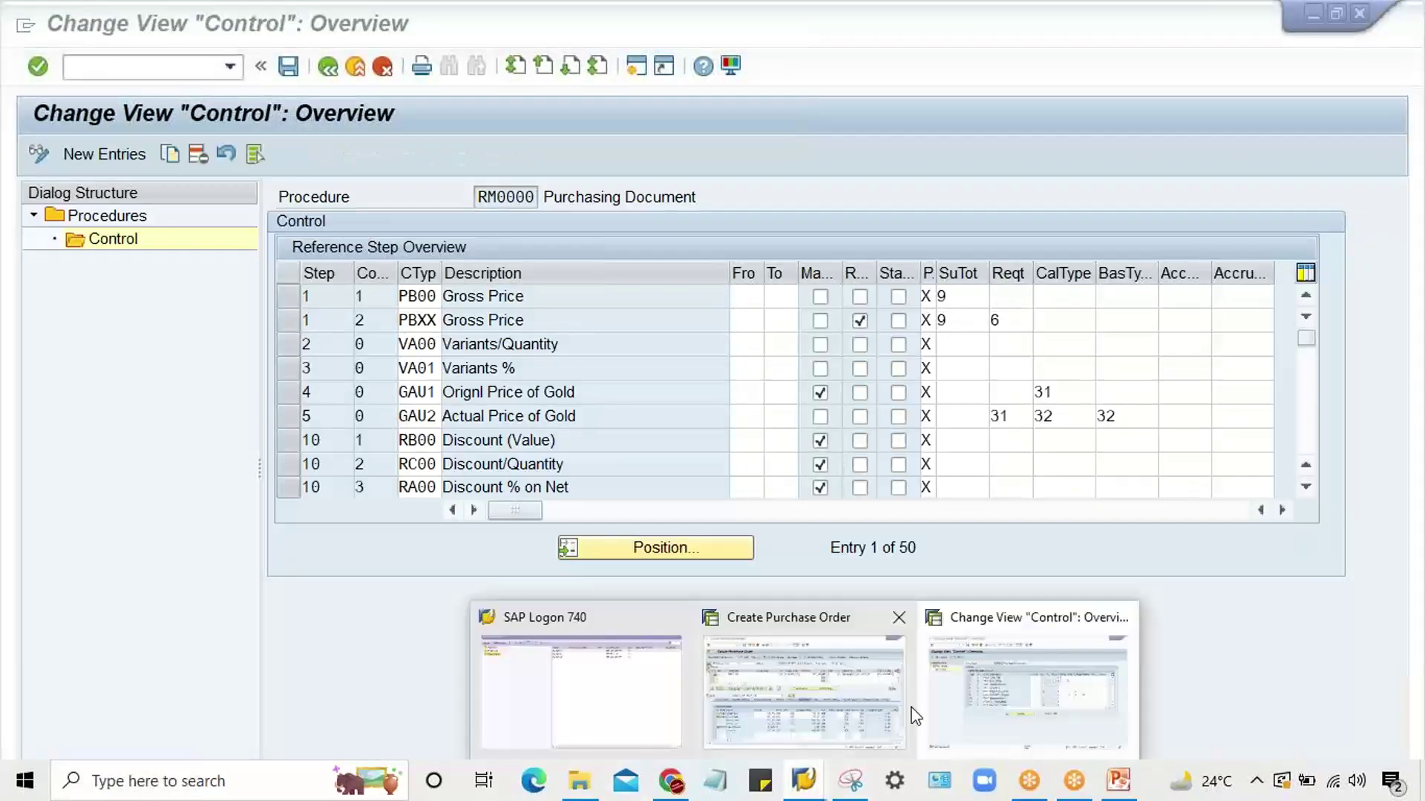
mouse_move(893, 714)
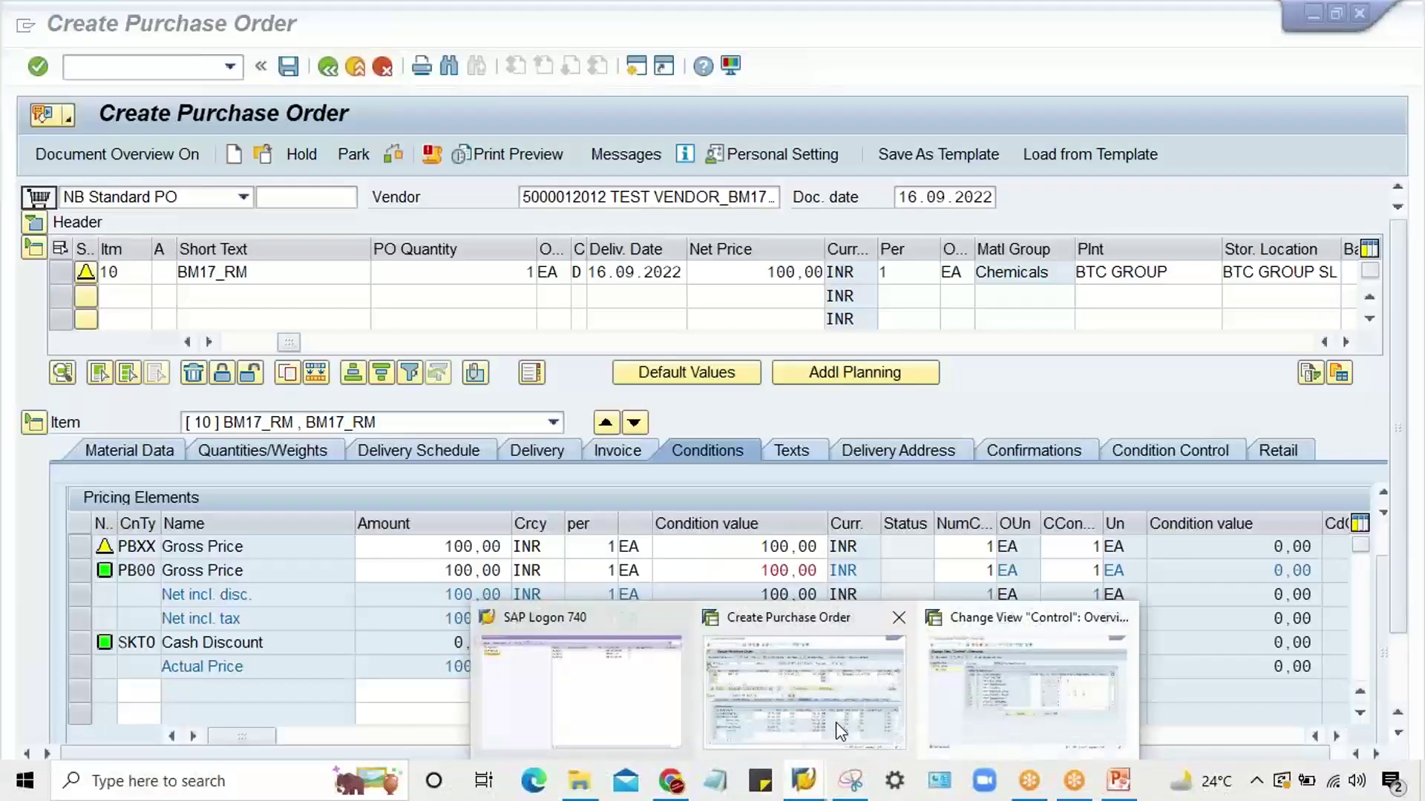
left_click(836, 723)
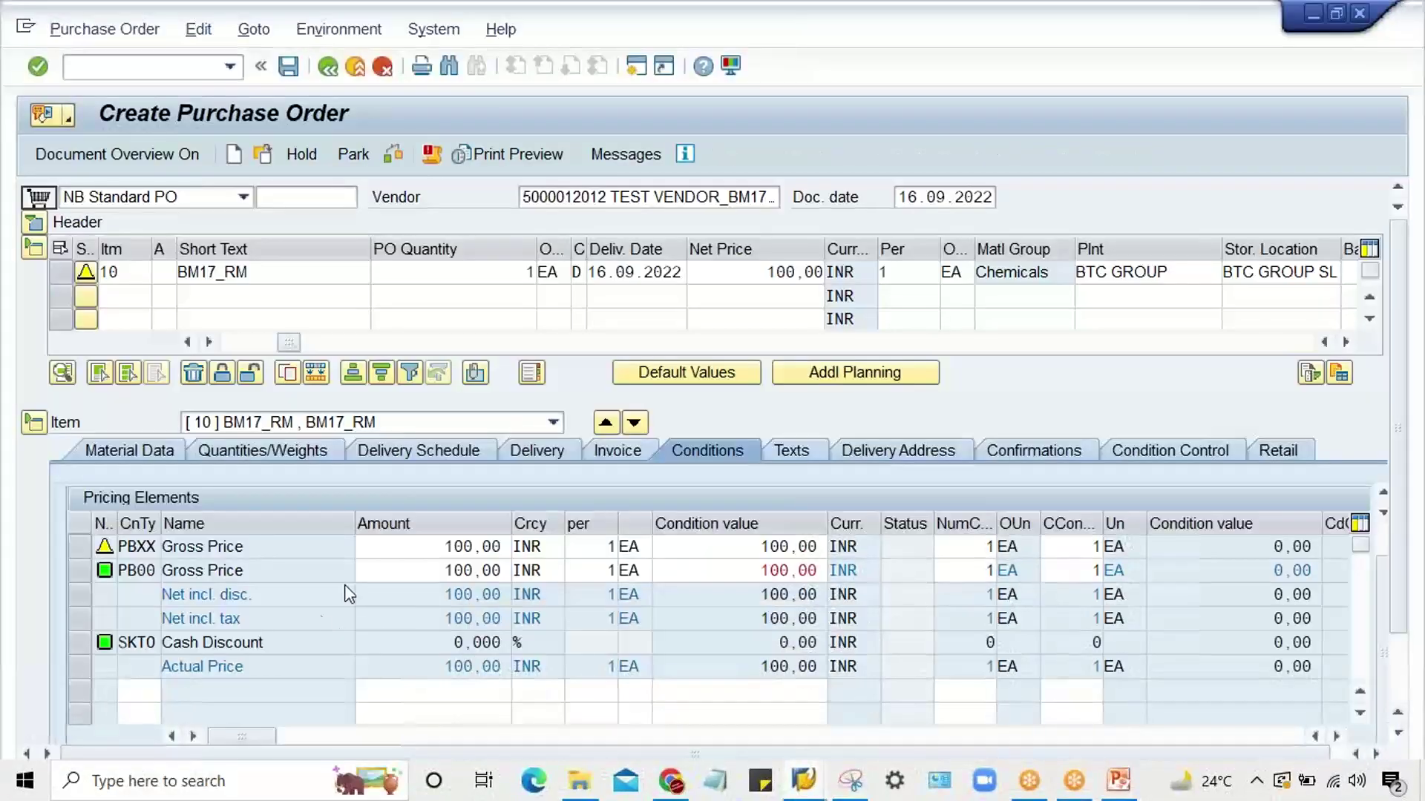
Step: Restart the order by running /NME21N, built from ME21N in the transaction history
left_click(397, 552)
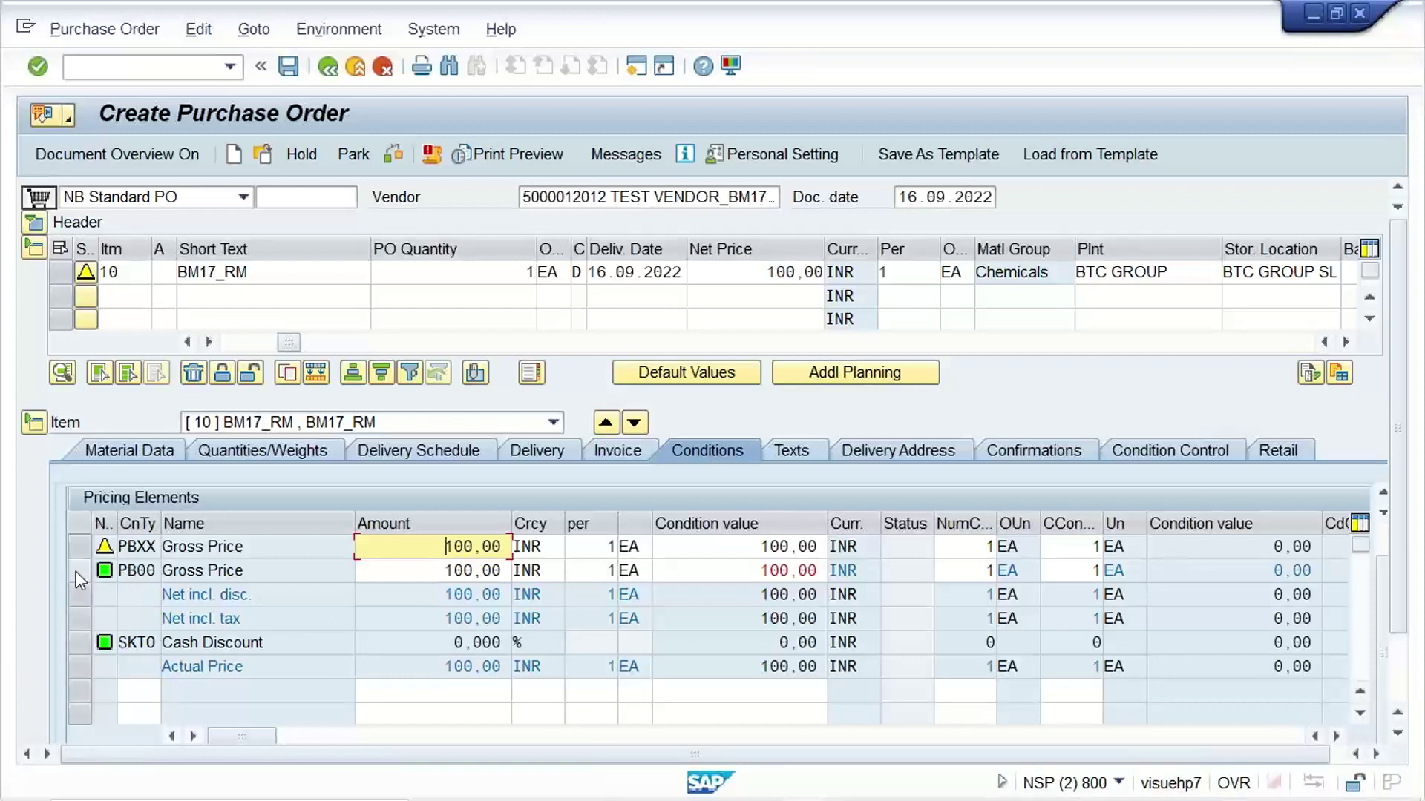
left_click(231, 69)
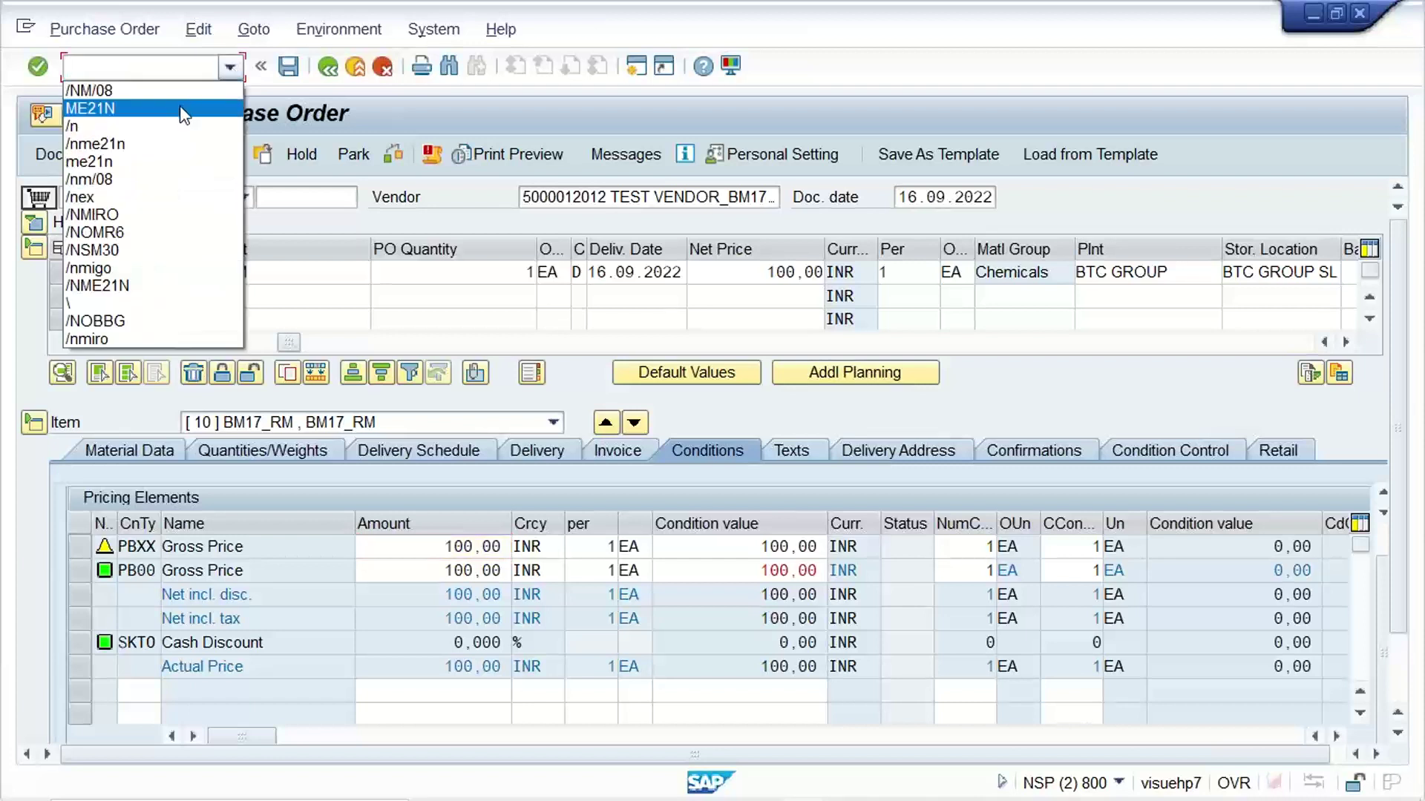
left_click(181, 108)
key("Home")
type("/N")
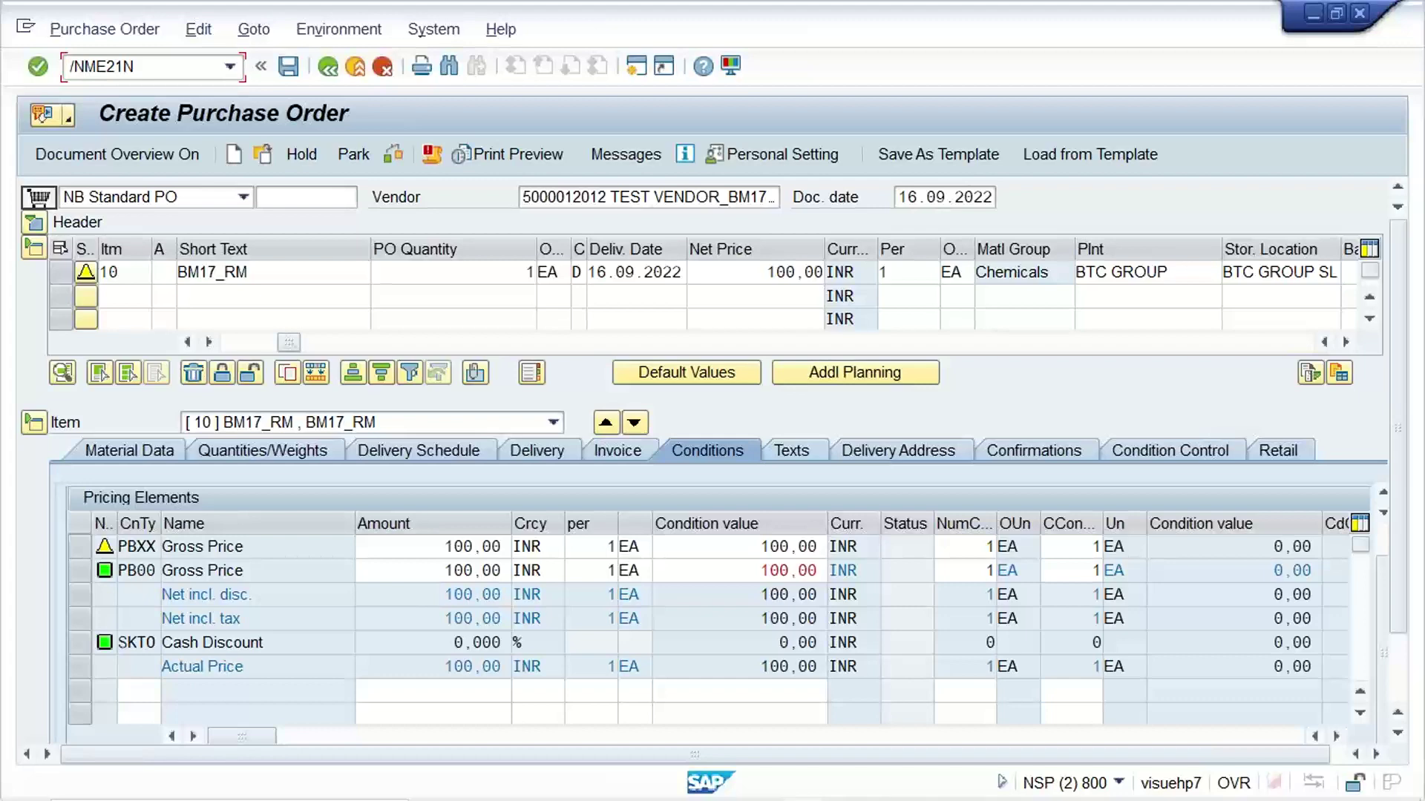
key("Return")
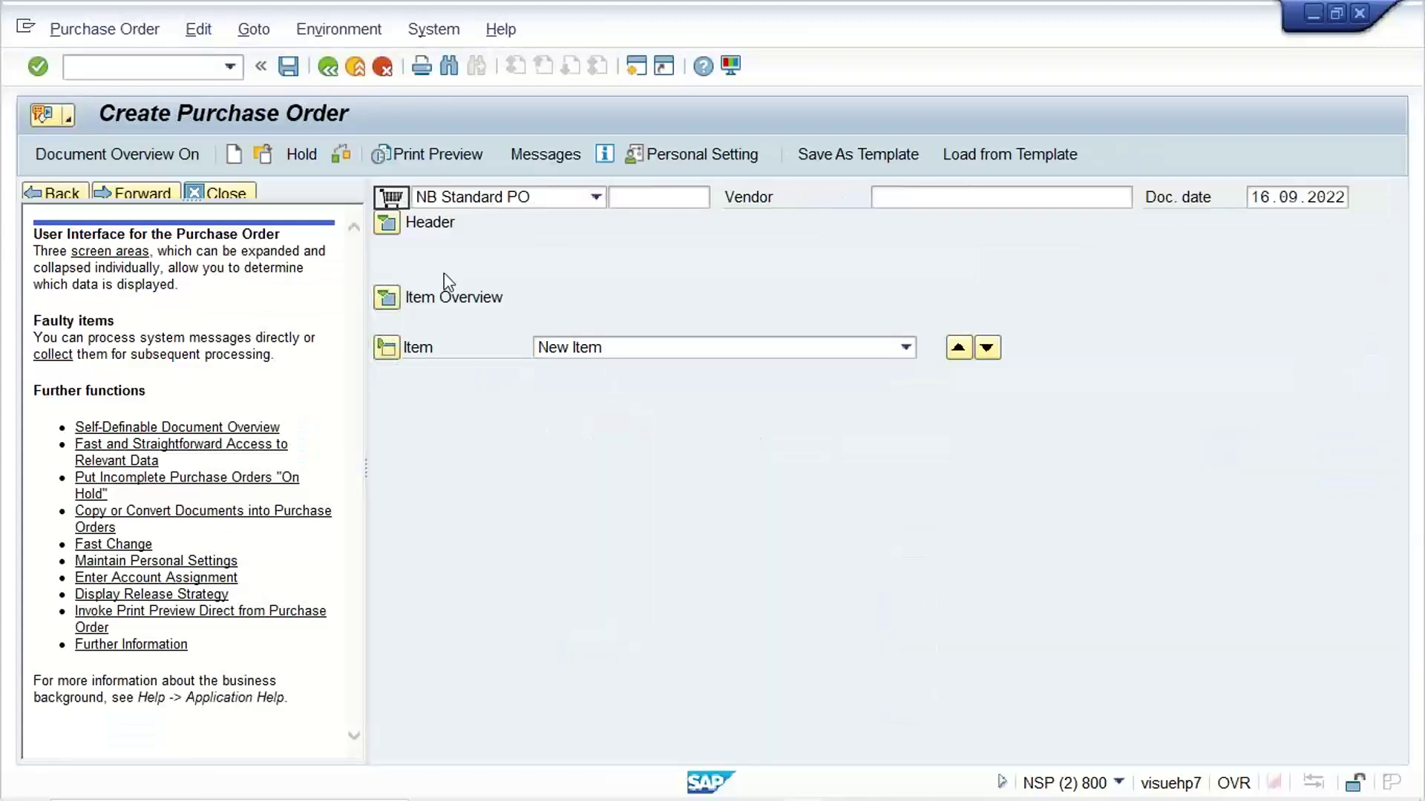
Step: Enter the test vendor with purchasing org BM17, purchasing group 003 and company code BM17
left_click(215, 192)
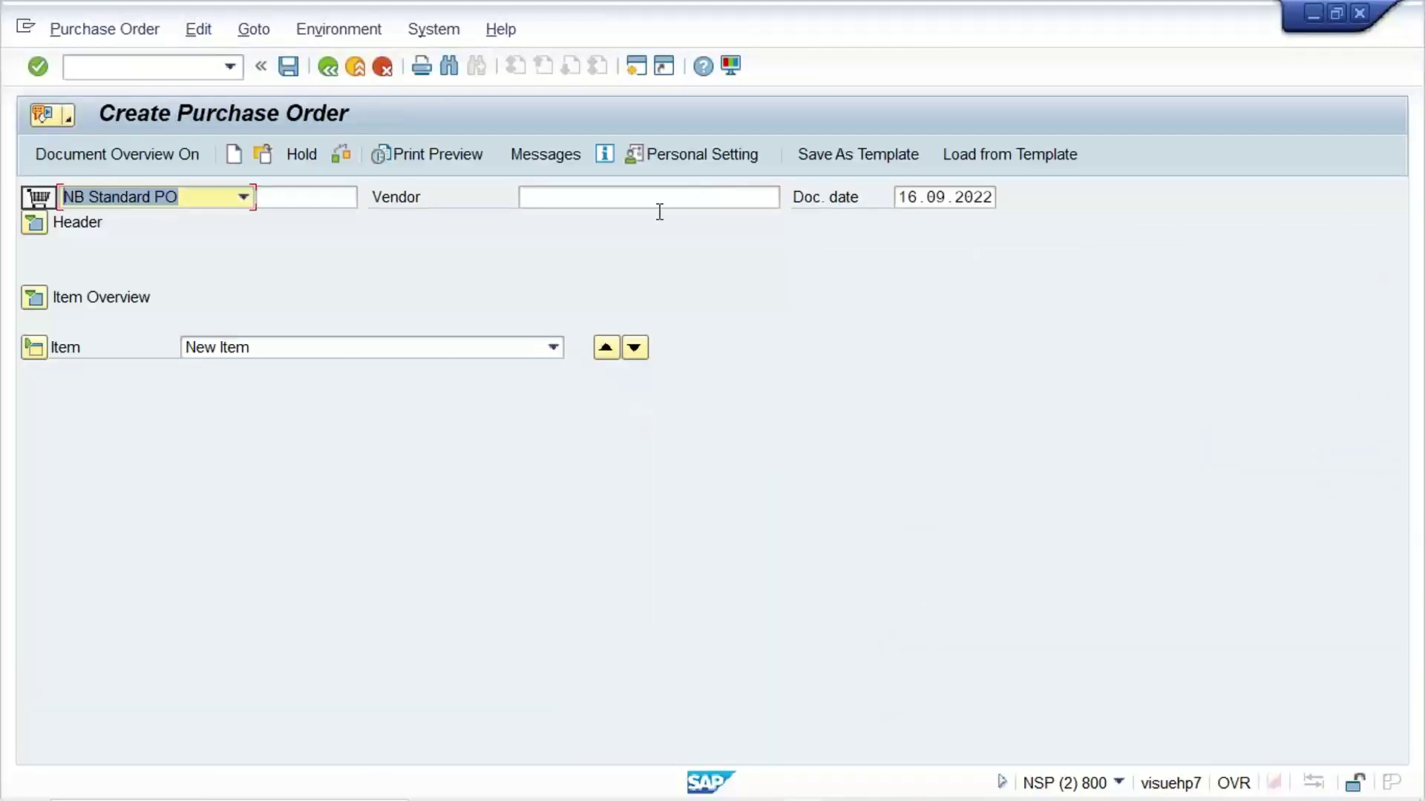
left_click(644, 202)
left_click(636, 220)
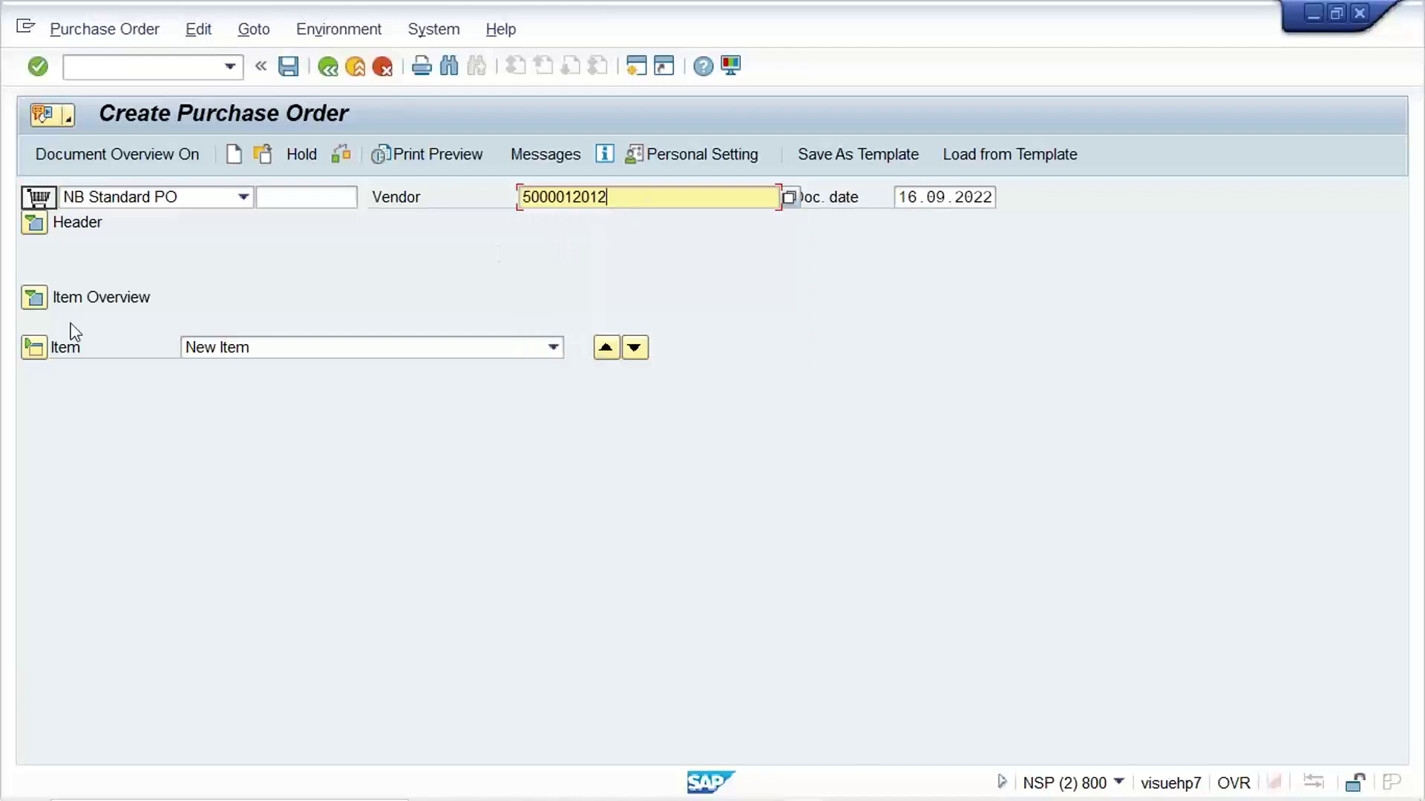
left_click(46, 230)
left_click(226, 271)
left_click(233, 296)
left_click(234, 297)
left_click(230, 315)
left_click(232, 322)
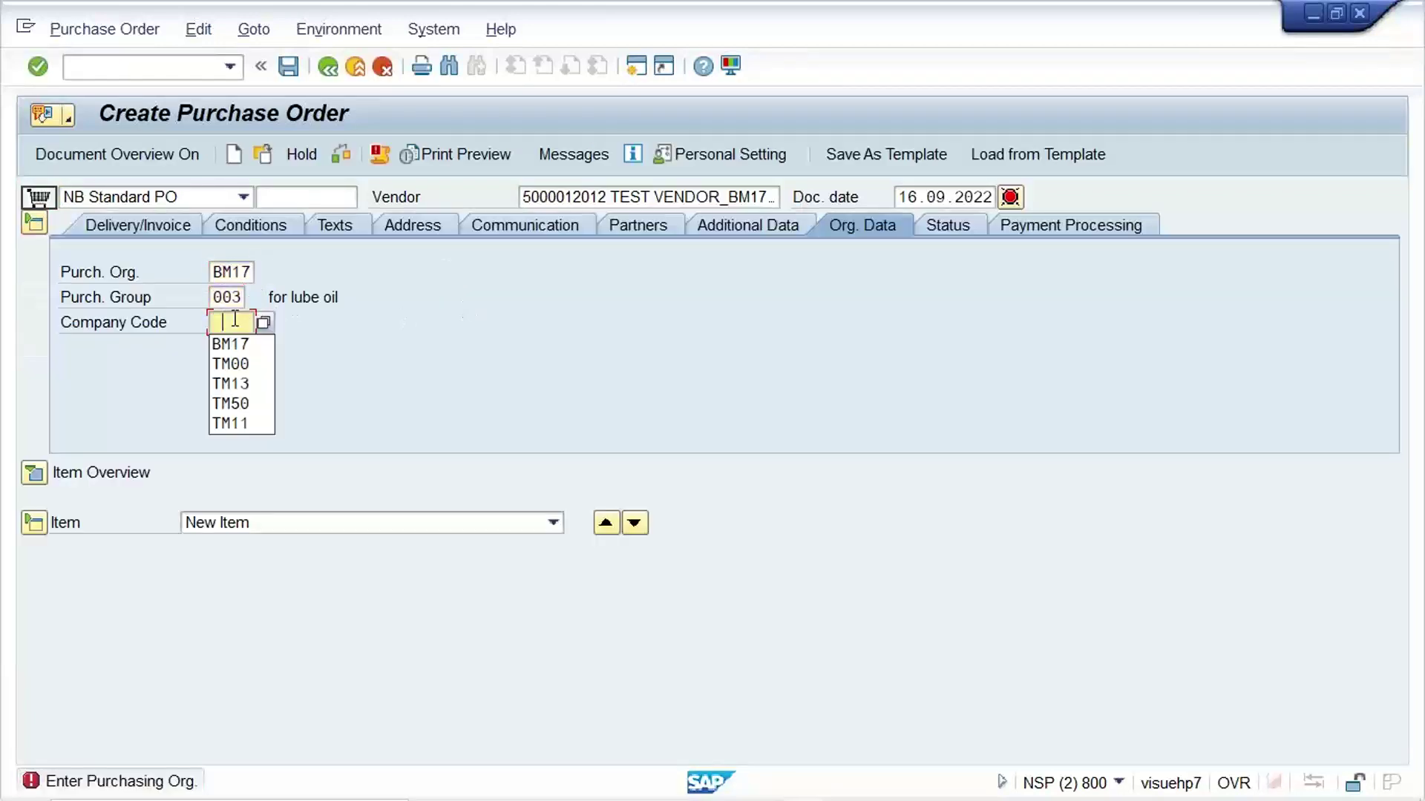
left_click(232, 345)
key("Return")
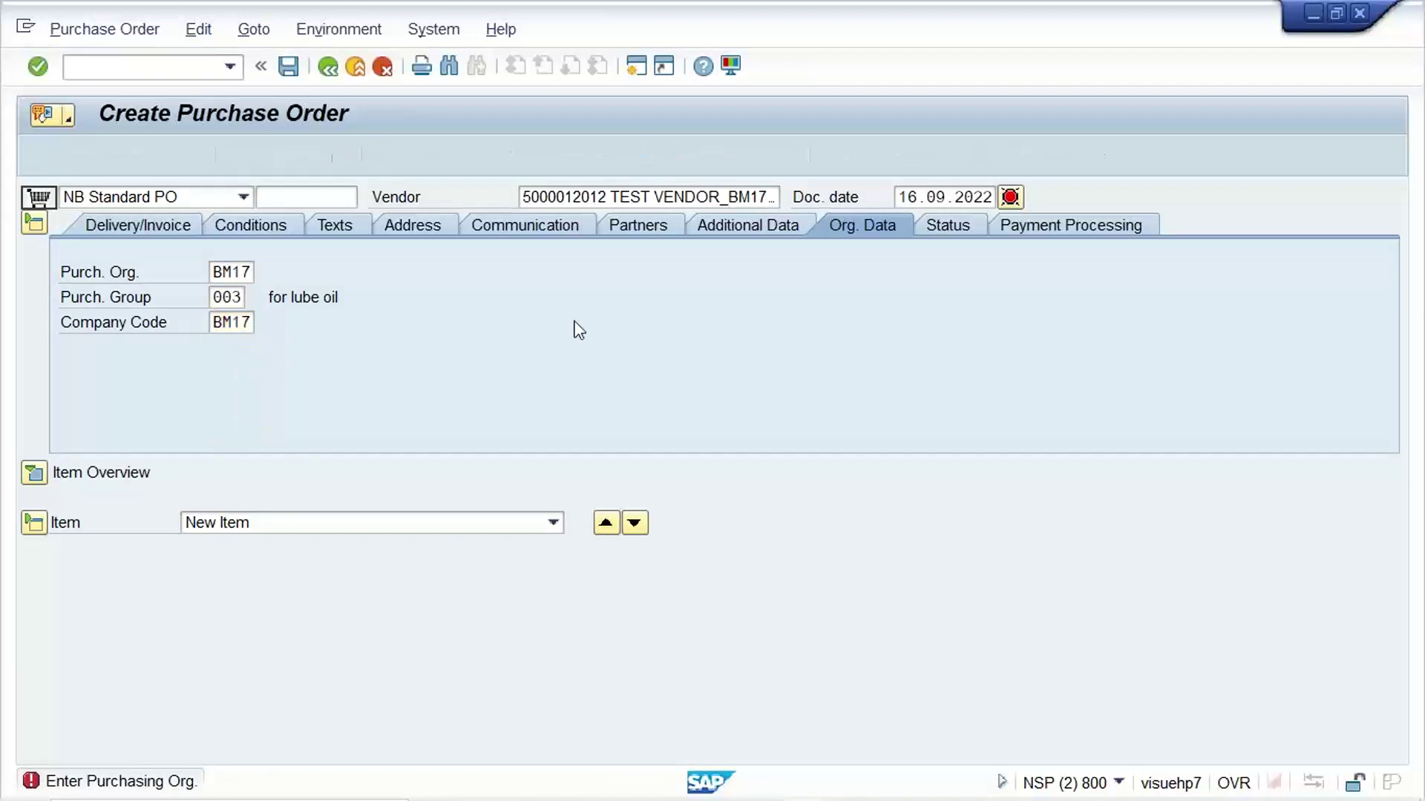
Step: Add item BM17_RM: quantity 1, delivery 16.09.2022, net price 100, plant and storage location BM17
left_click(34, 473)
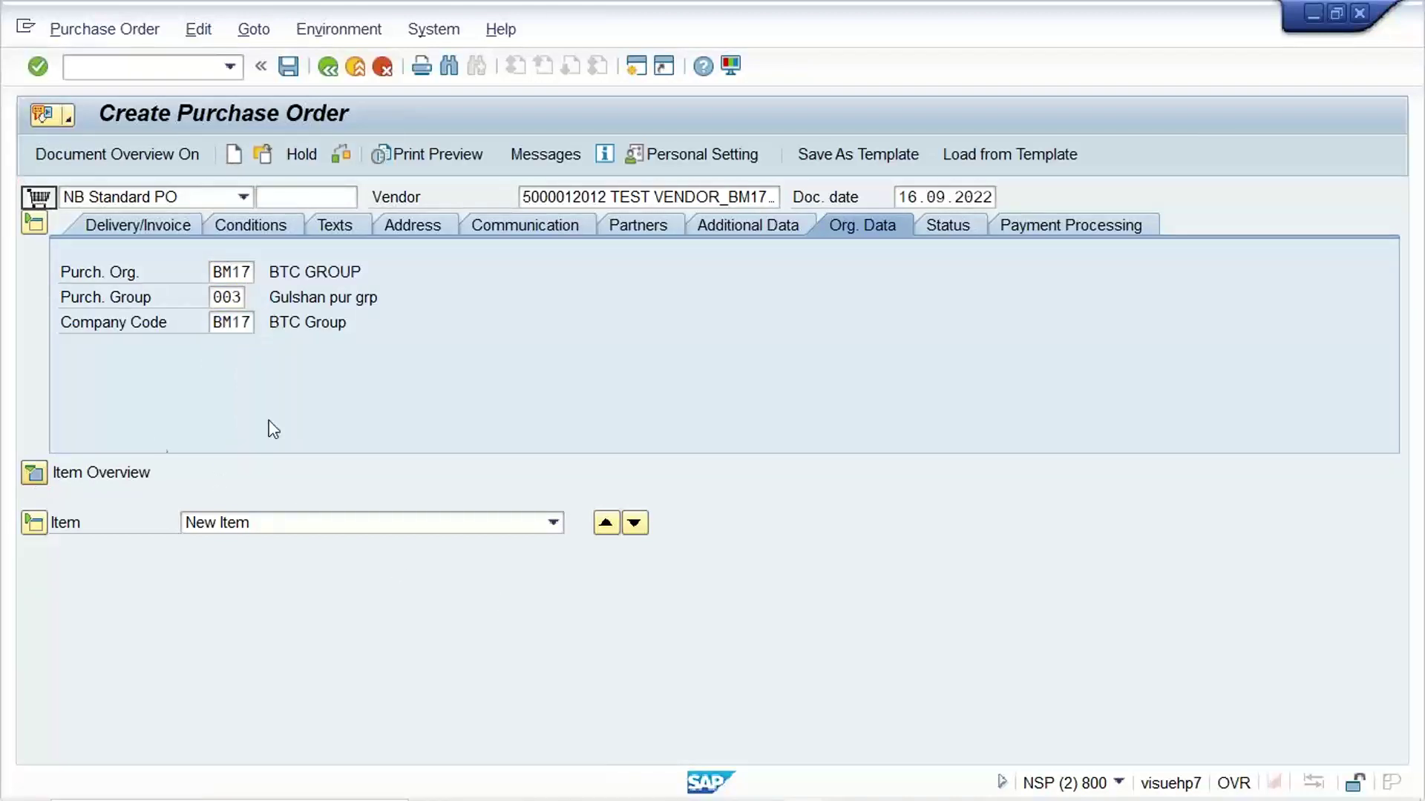
left_click(289, 498)
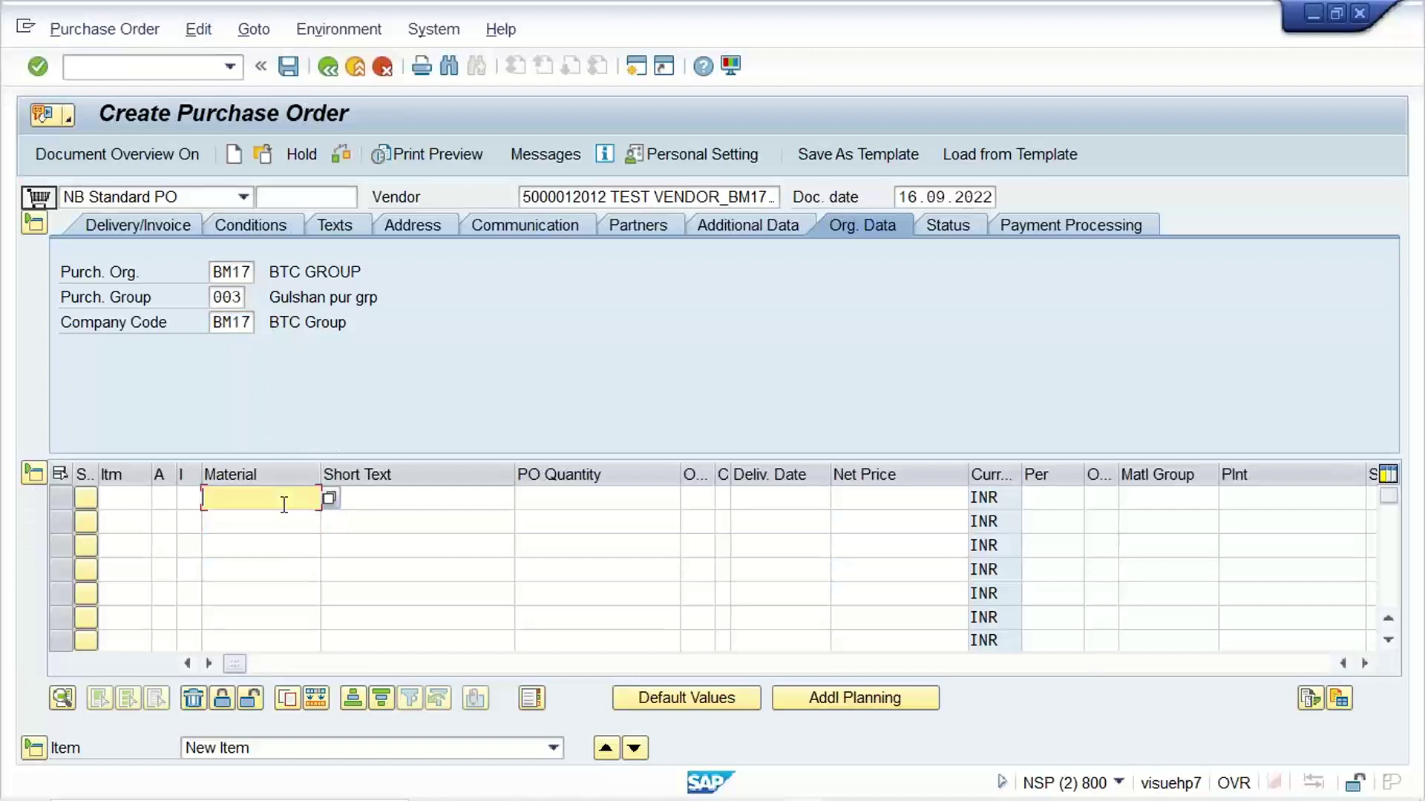
left_click(292, 519)
key("Tab")
key("Tab")
type("1")
key("Tab")
key("Tab")
key("Down")
key("Tab")
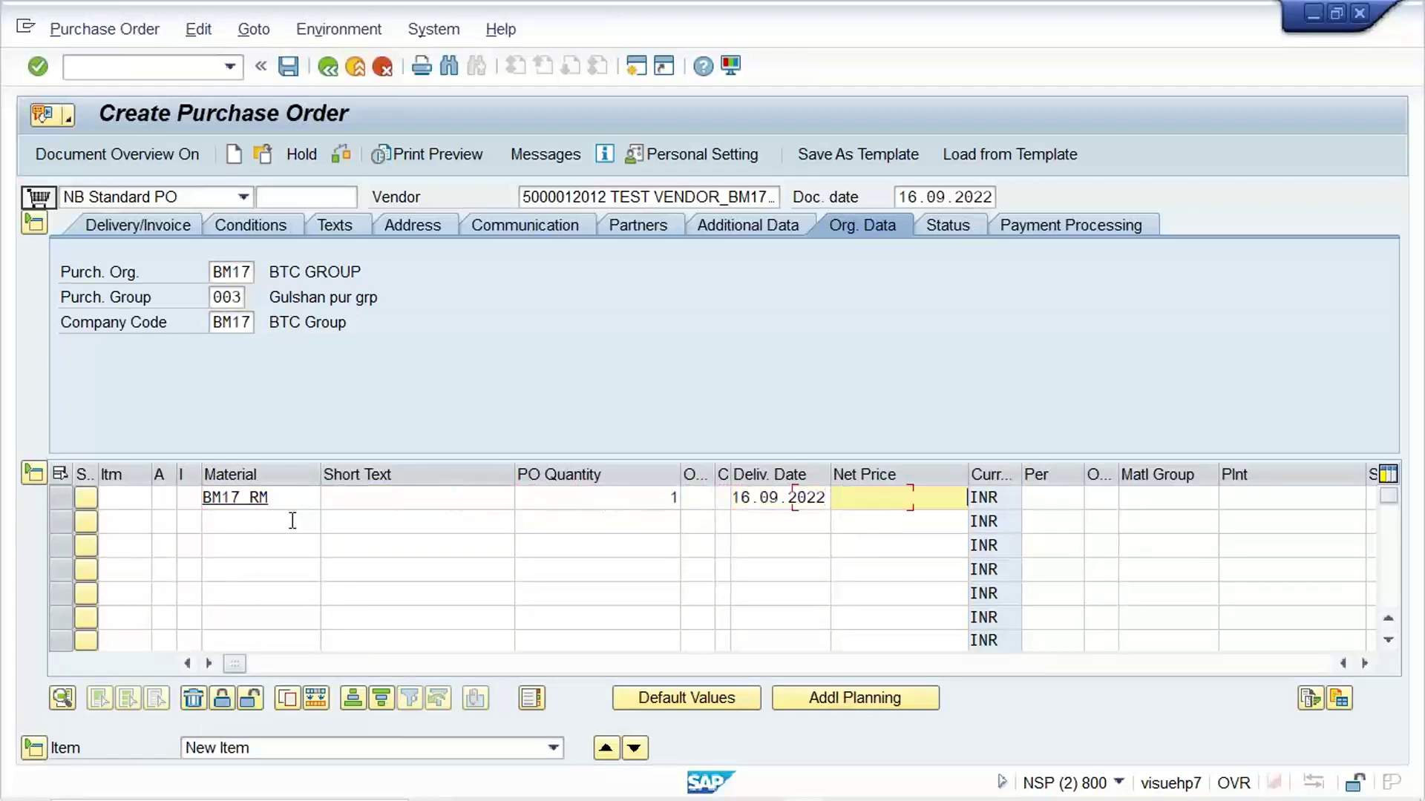
key("Tab")
key("Tab")
key("Tab")
key("Tab")
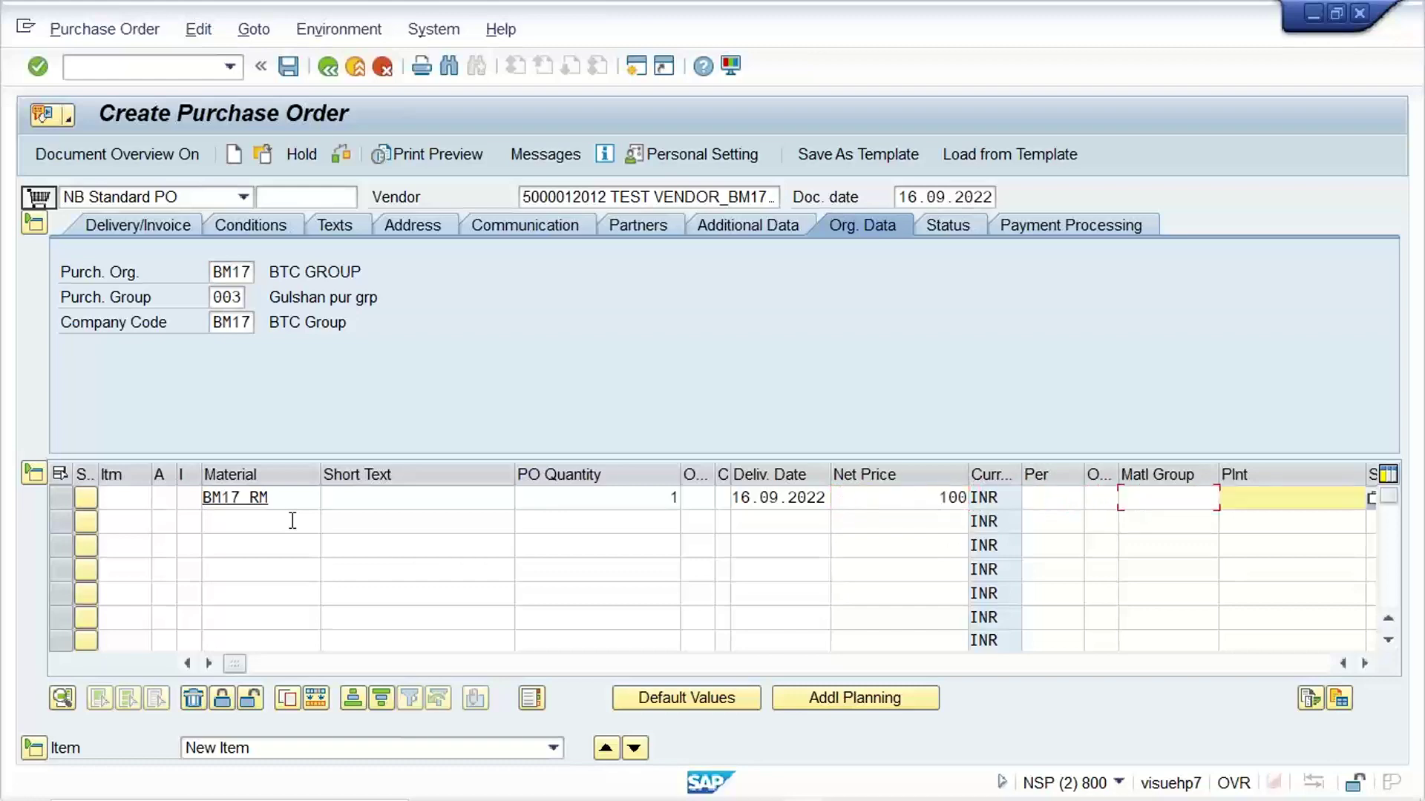
key("Tab")
key("Down")
key("Return")
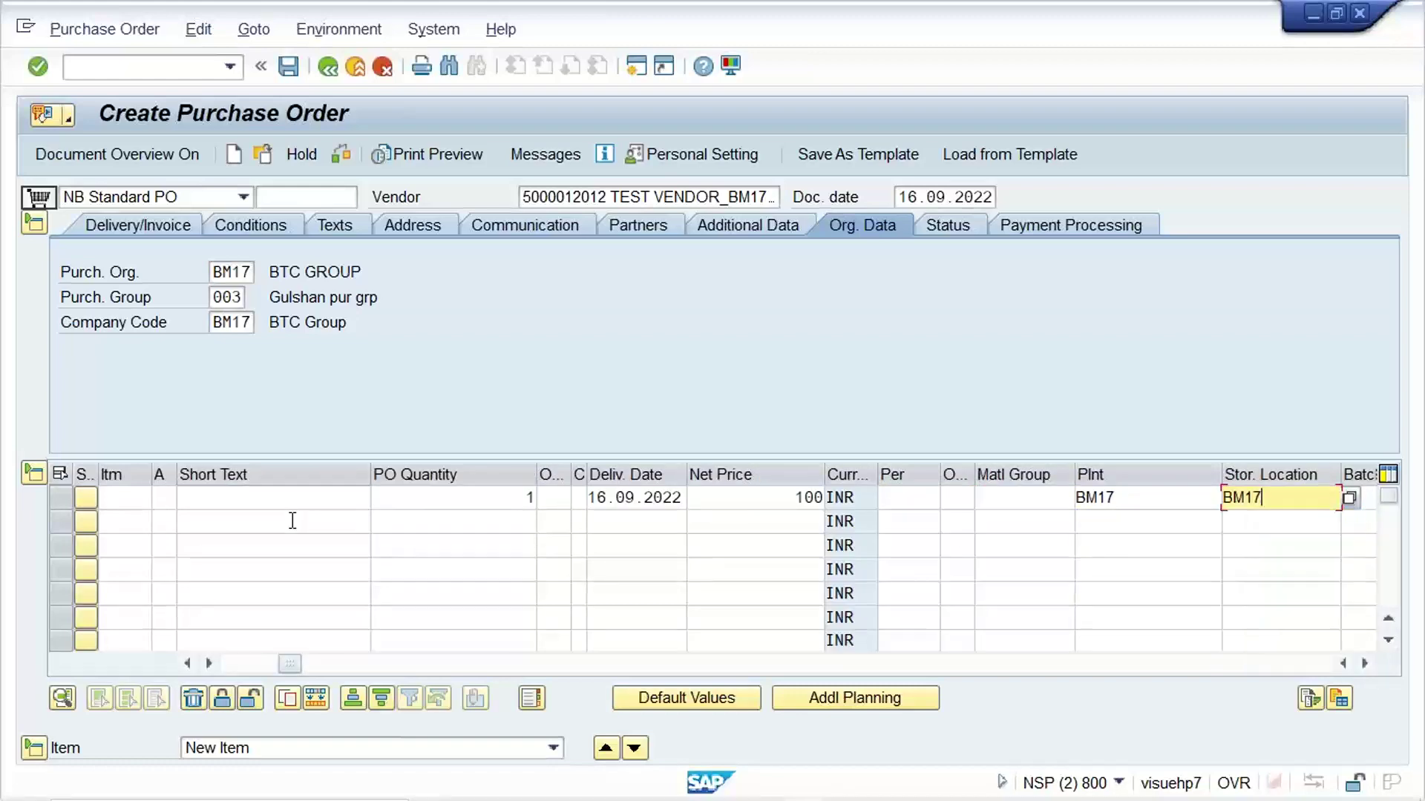
key("Return")
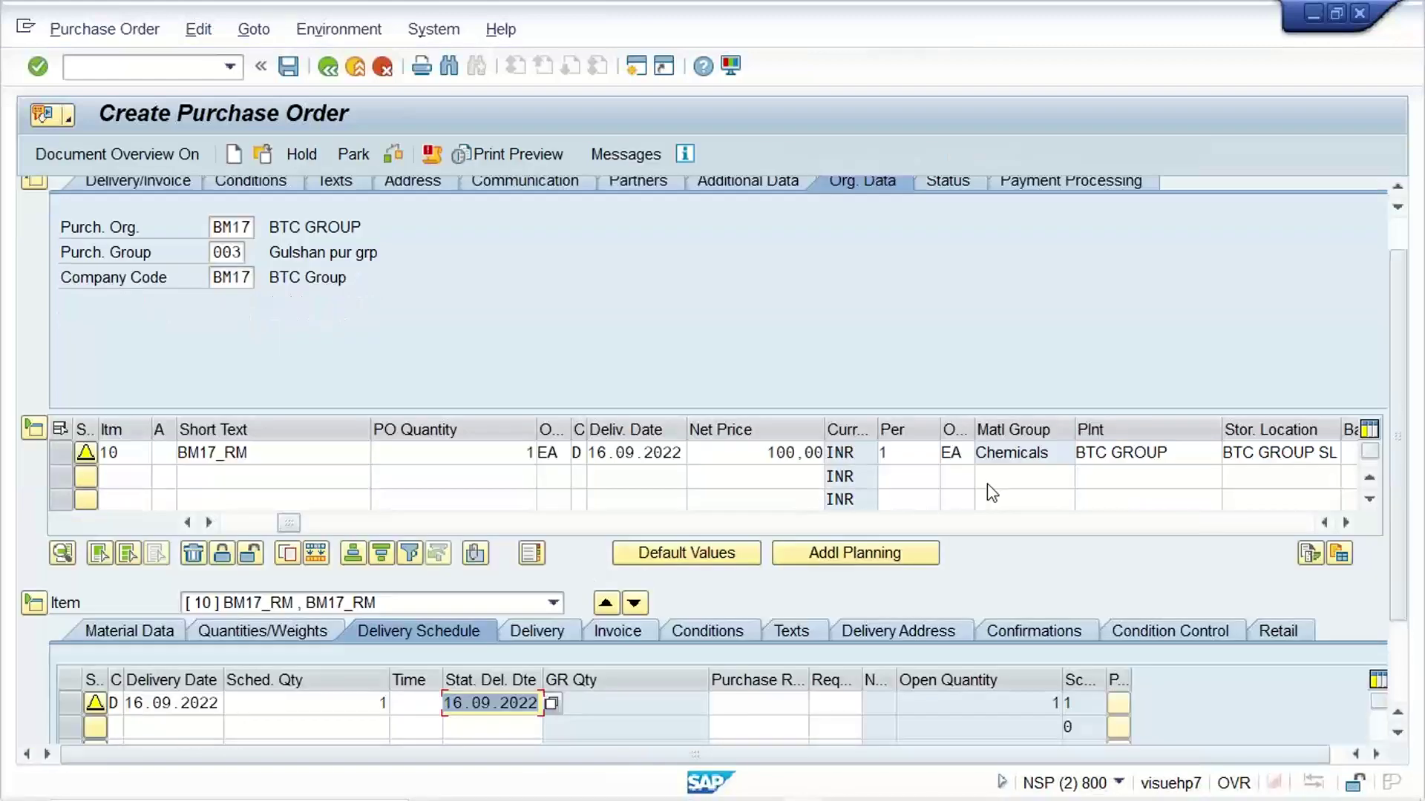
Step: Delete the PB00 Gross Price row from item 10's conditions, leaving PBXX at 100,00 INR
scroll(1383, 510, "down", 3)
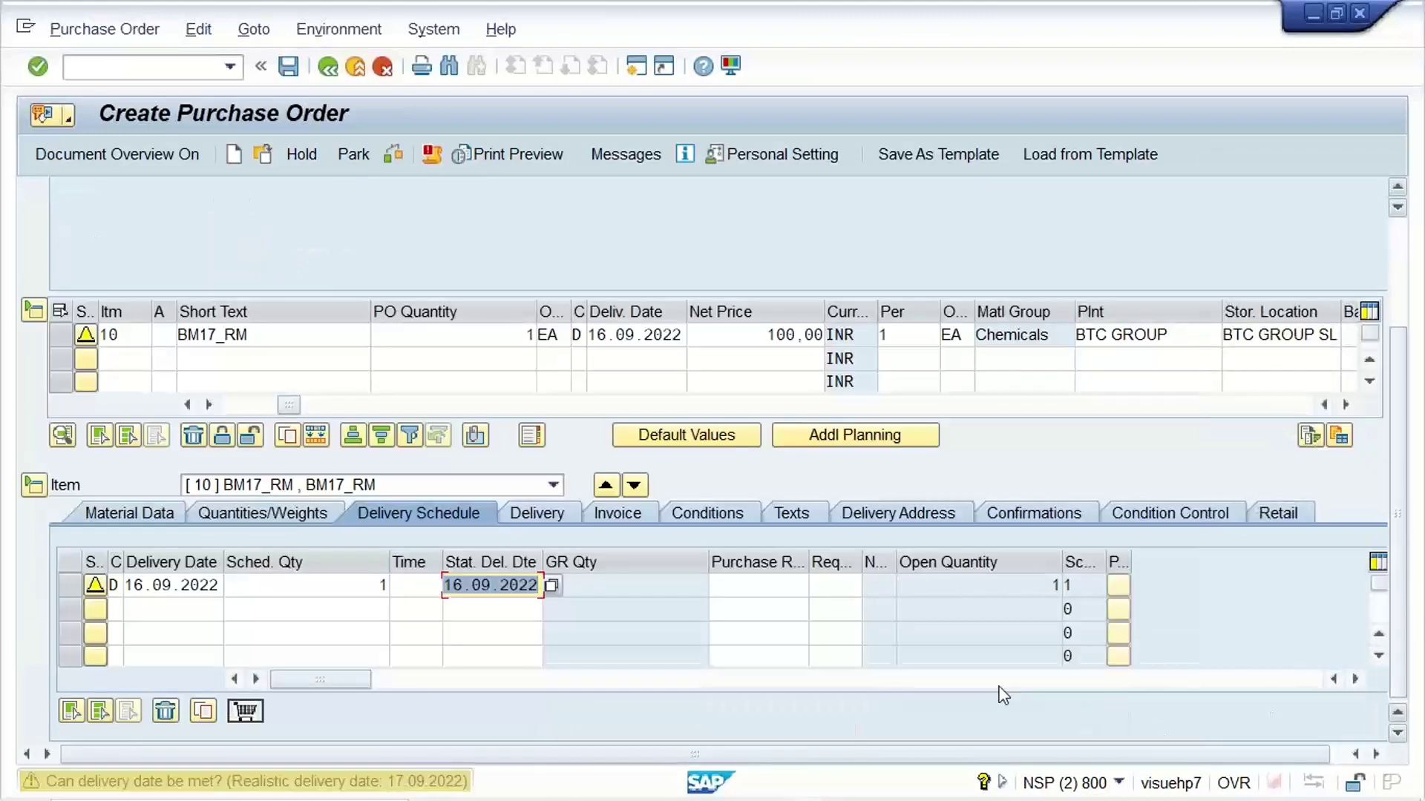
left_click(717, 512)
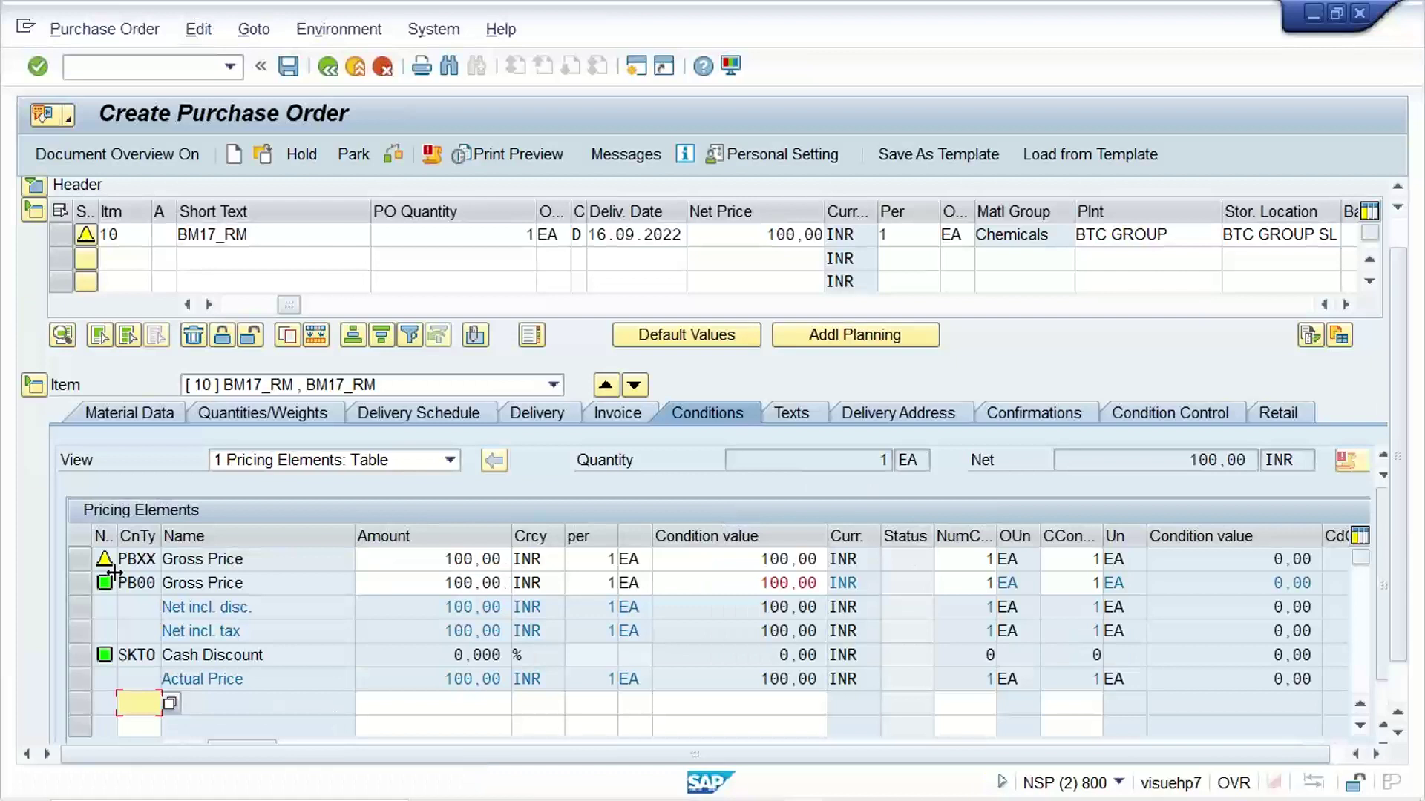
left_click(81, 583)
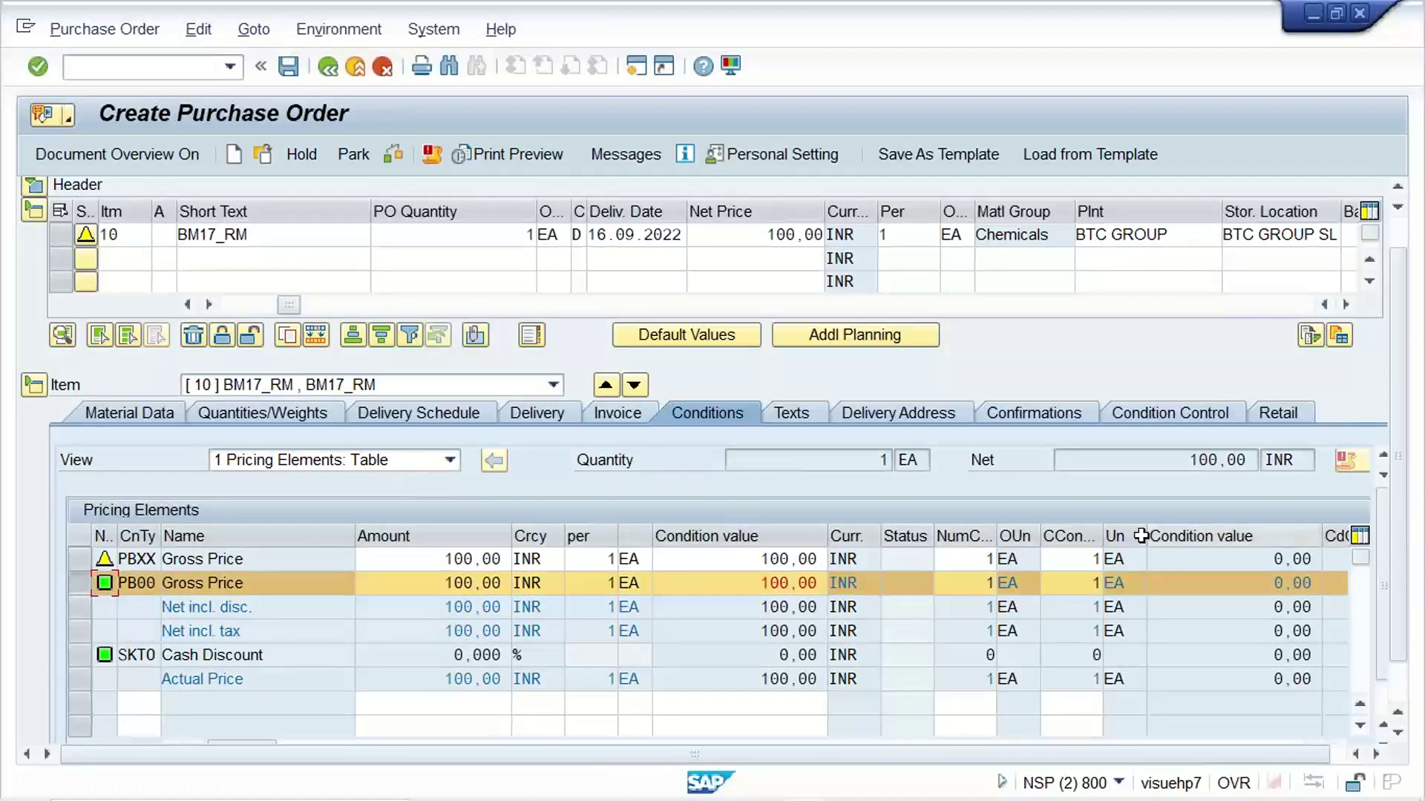
scroll(1394, 596, "down", 2)
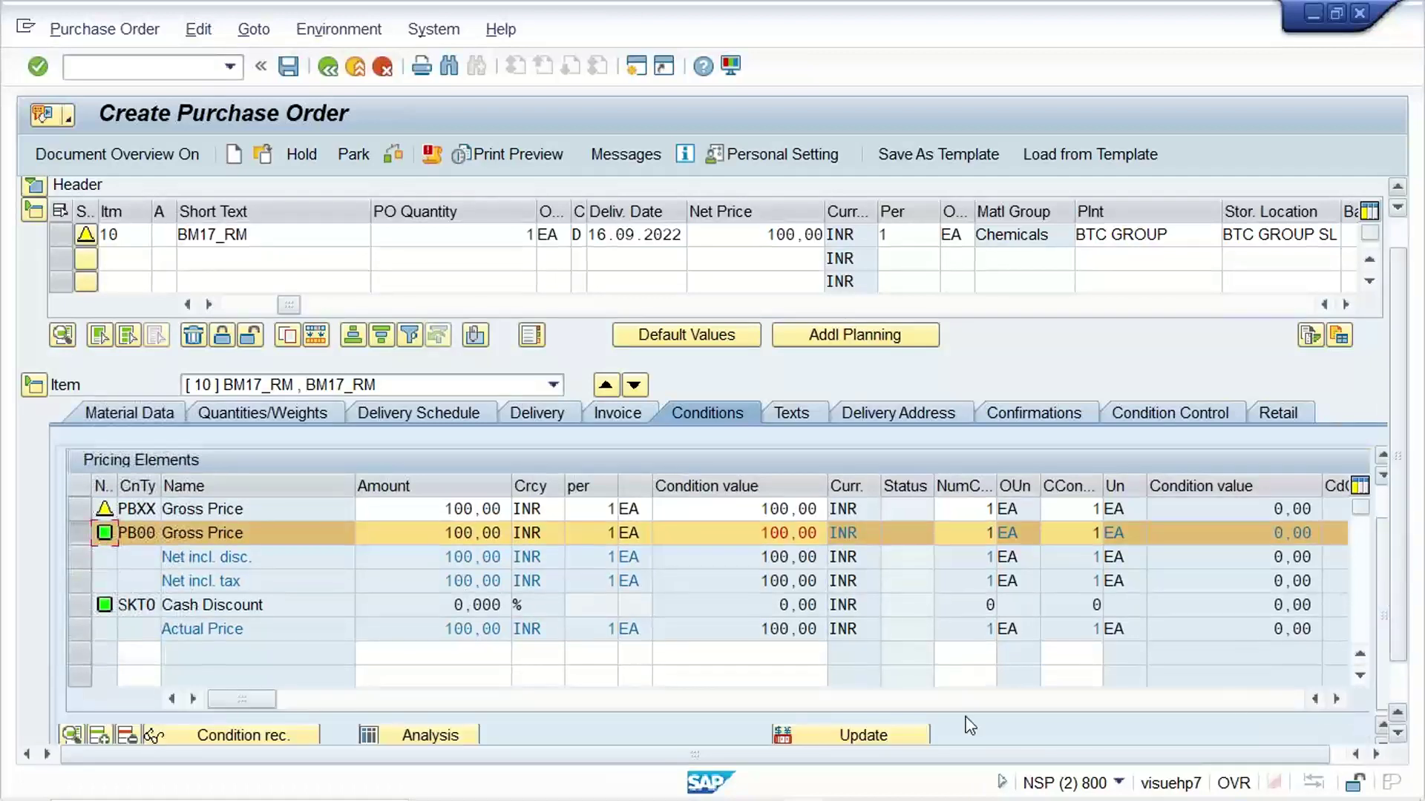
left_click(126, 736)
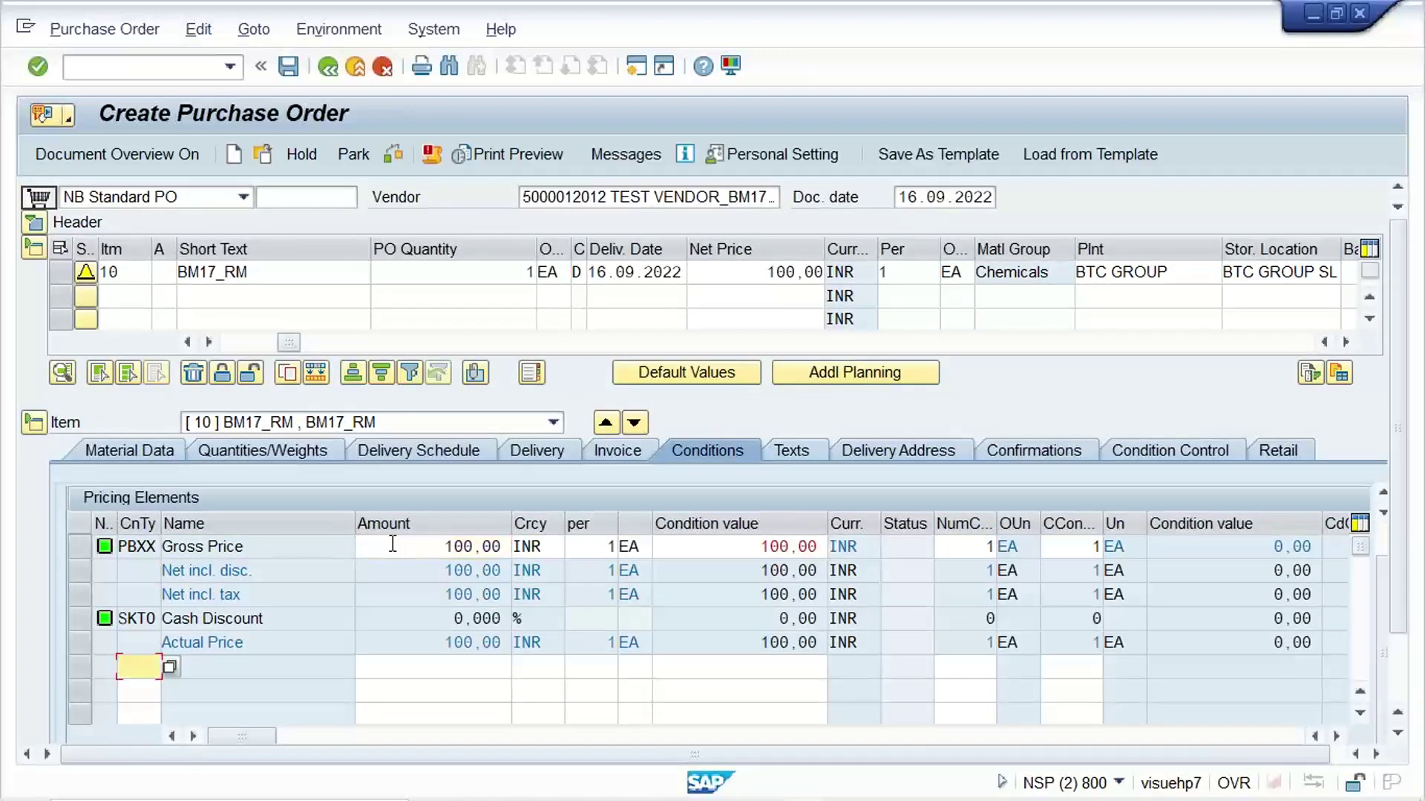
left_click(123, 547)
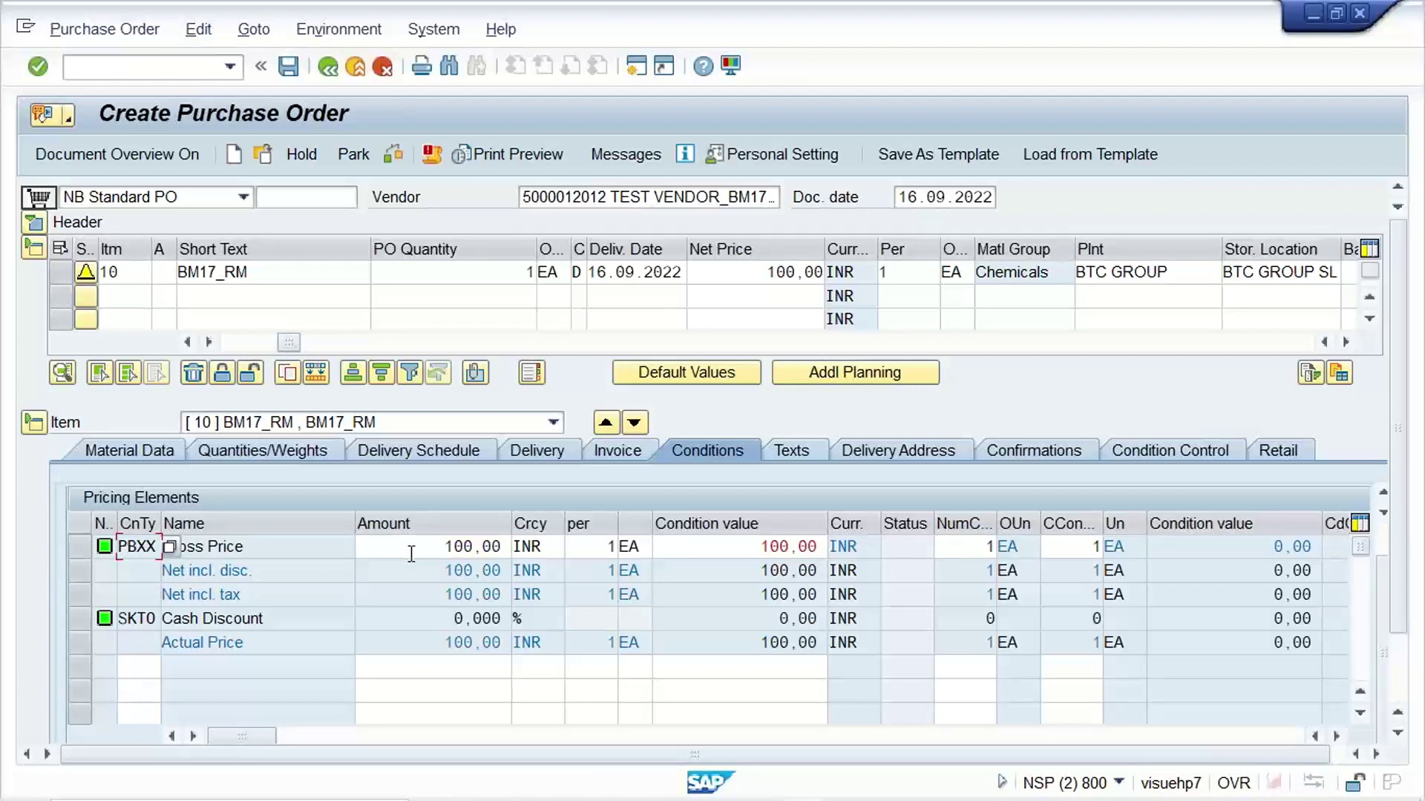
left_click(389, 156)
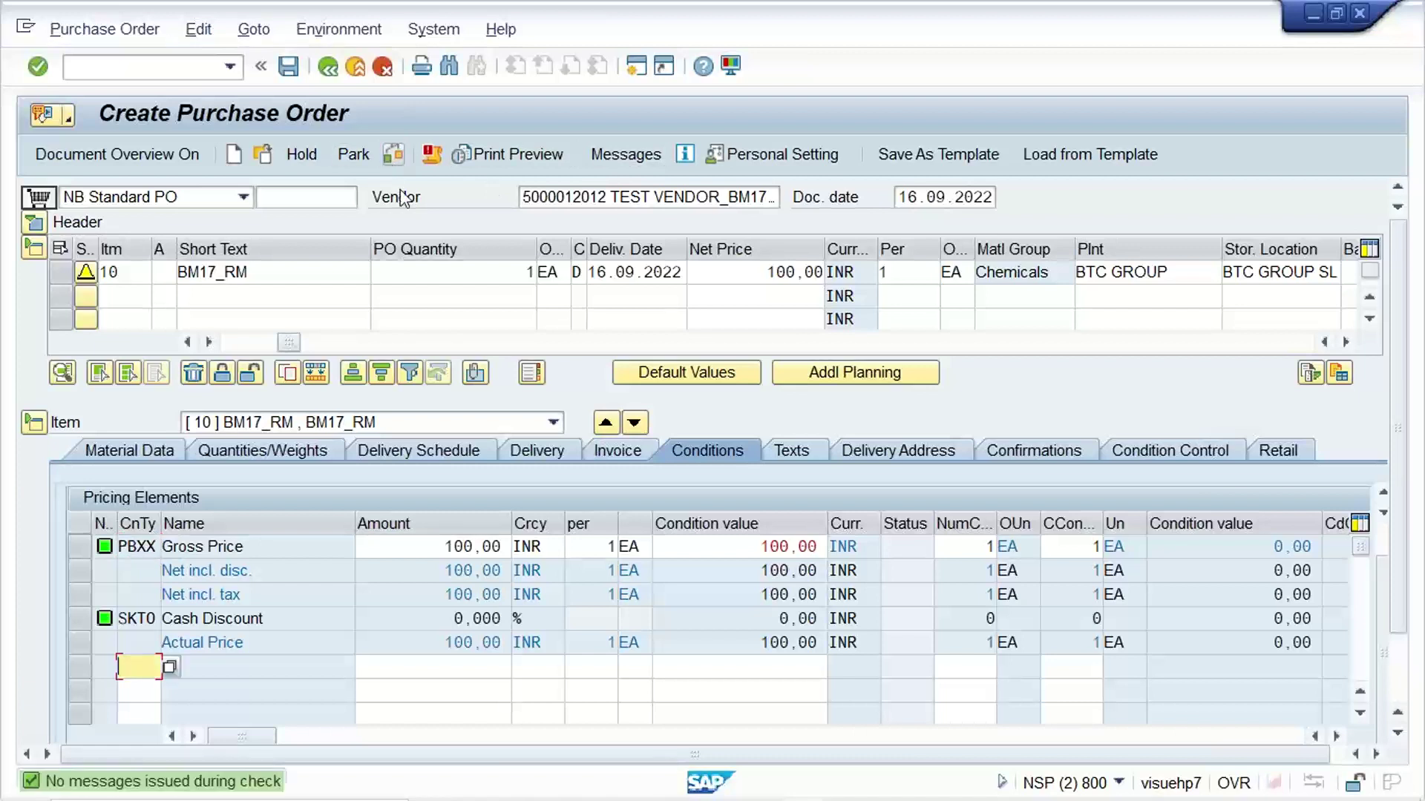
key("ctrl+s")
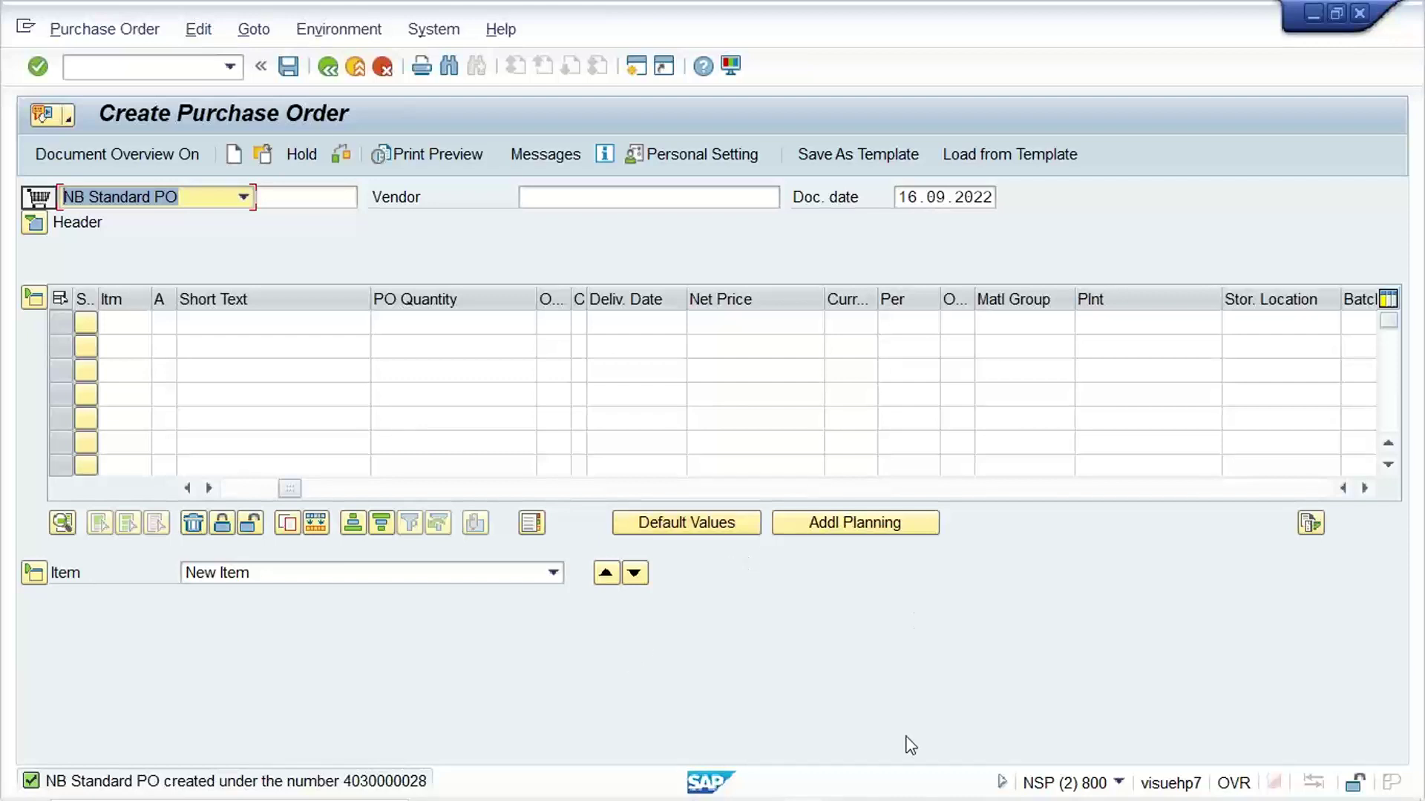
Step: Switch to the other session's Change View "Control": Overview window for pricing procedure RM0000
mouse_move(939, 787)
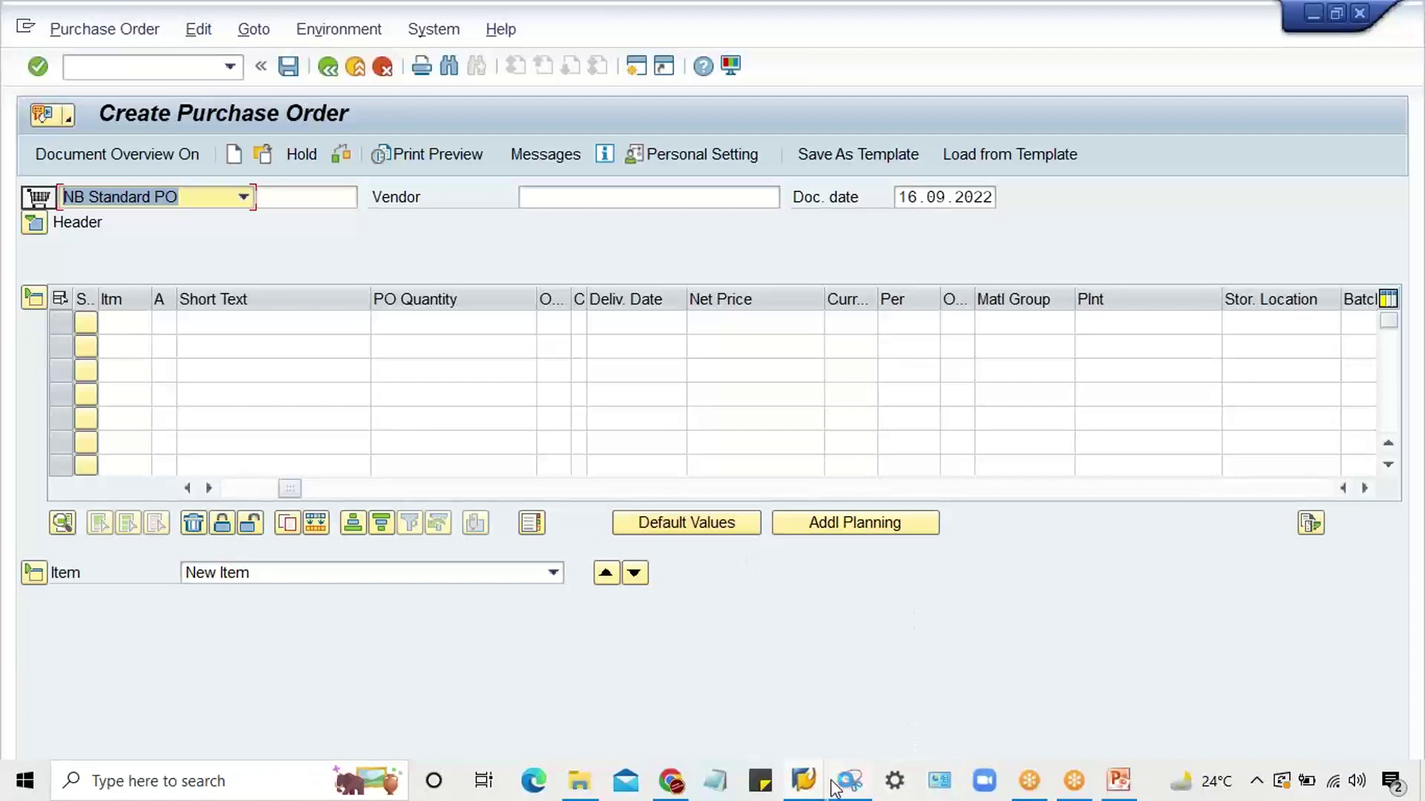
mouse_move(814, 787)
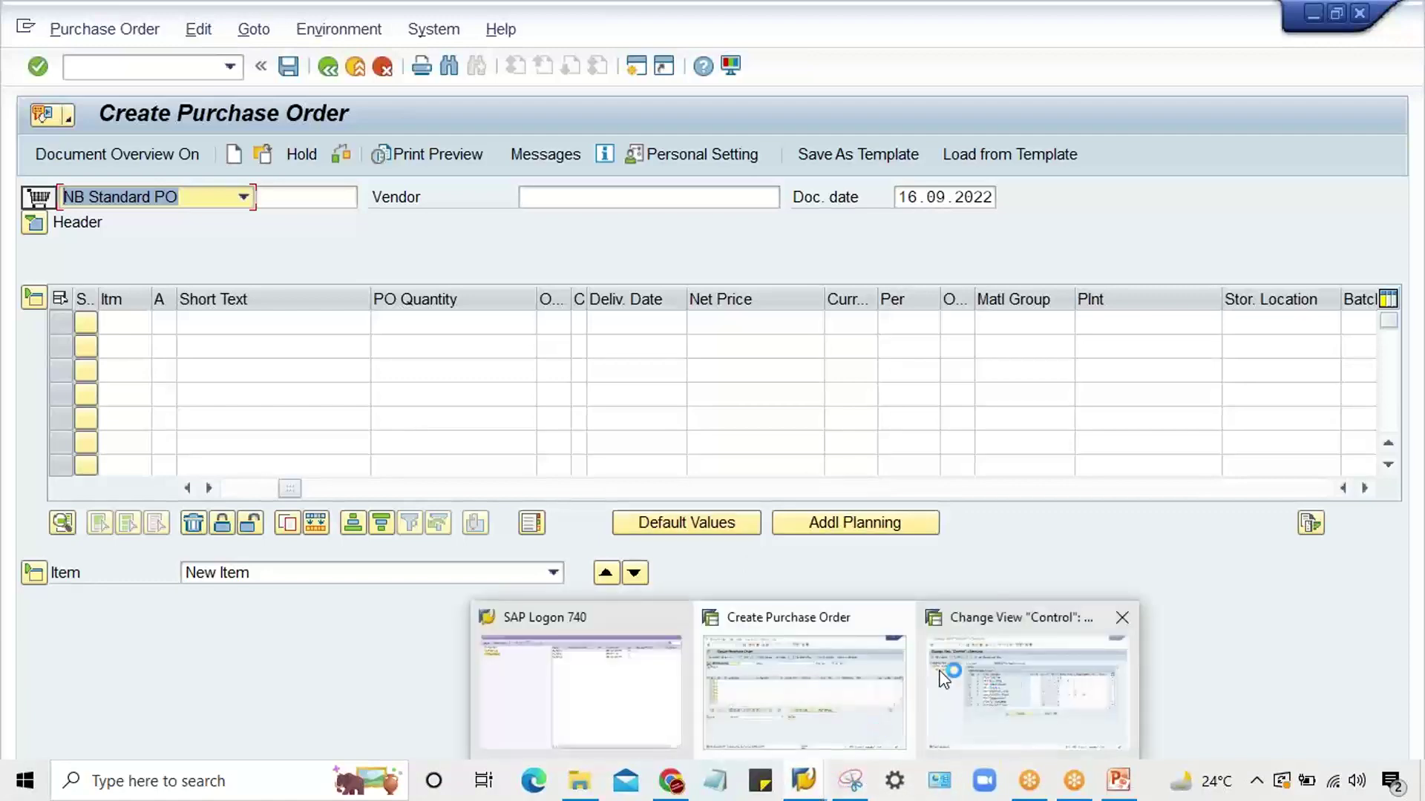
left_click(995, 683)
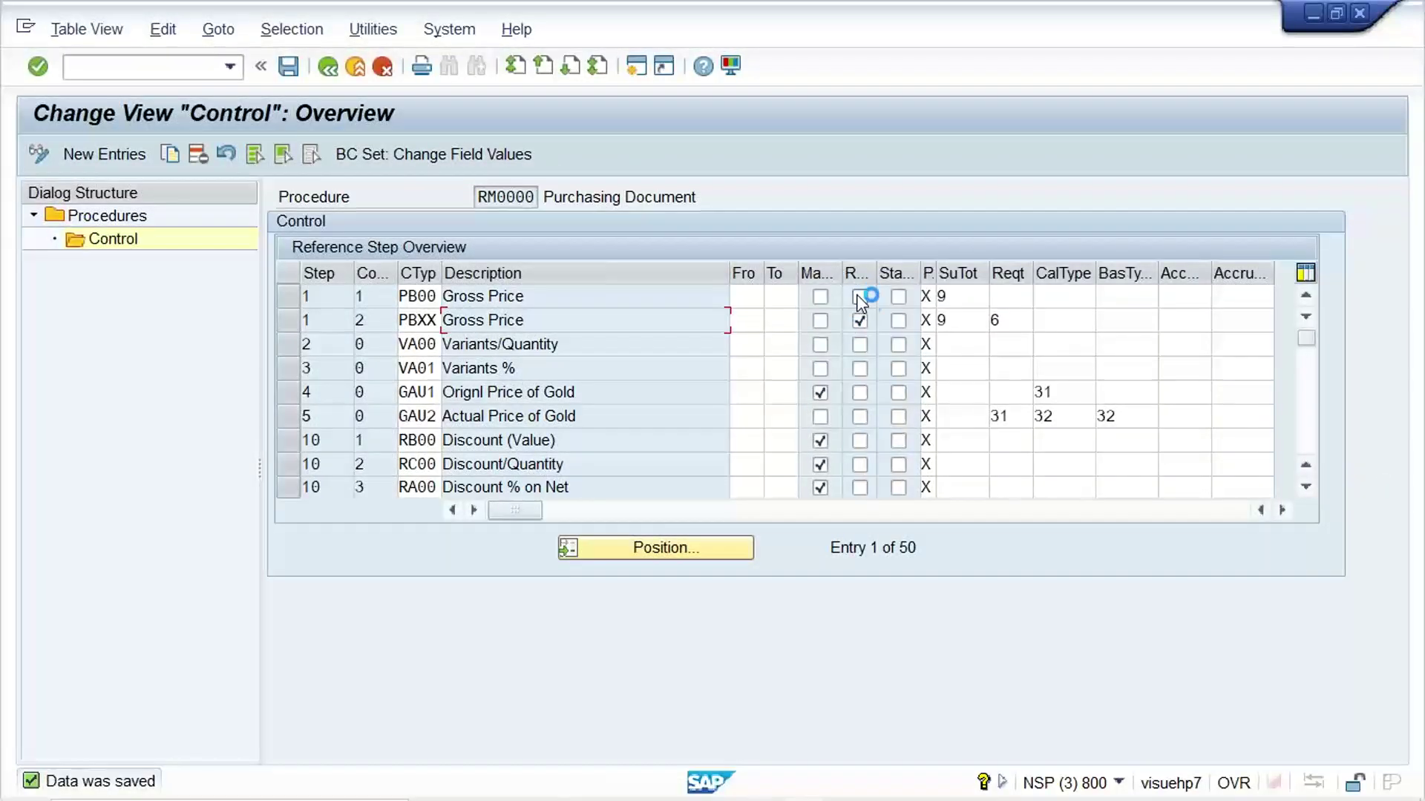